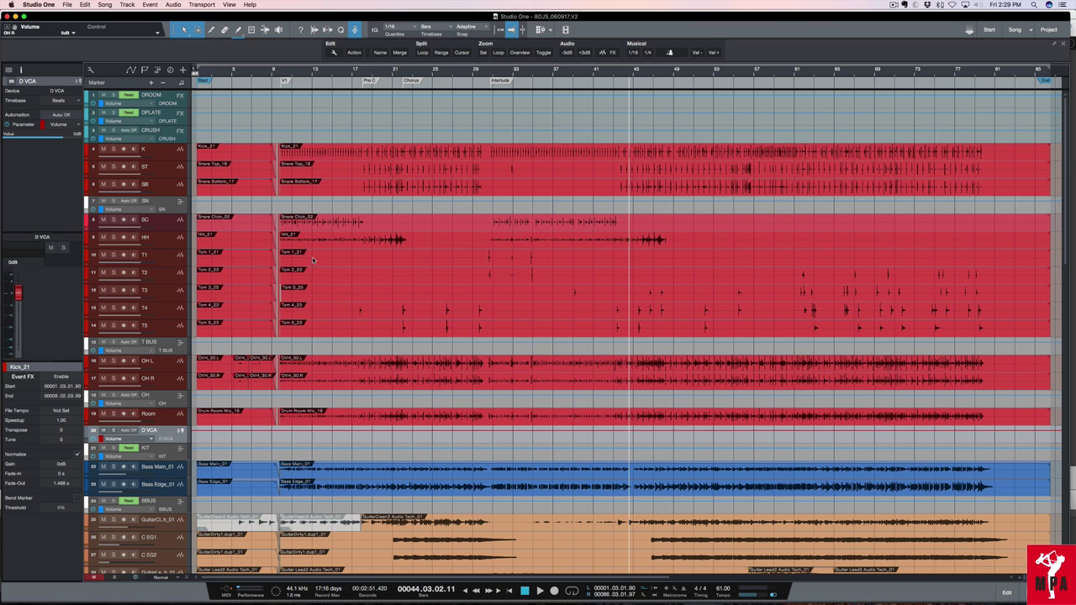
Add HoRNet VU Meter MK3 to the inserts of the selected K and Room channels.
key("F3")
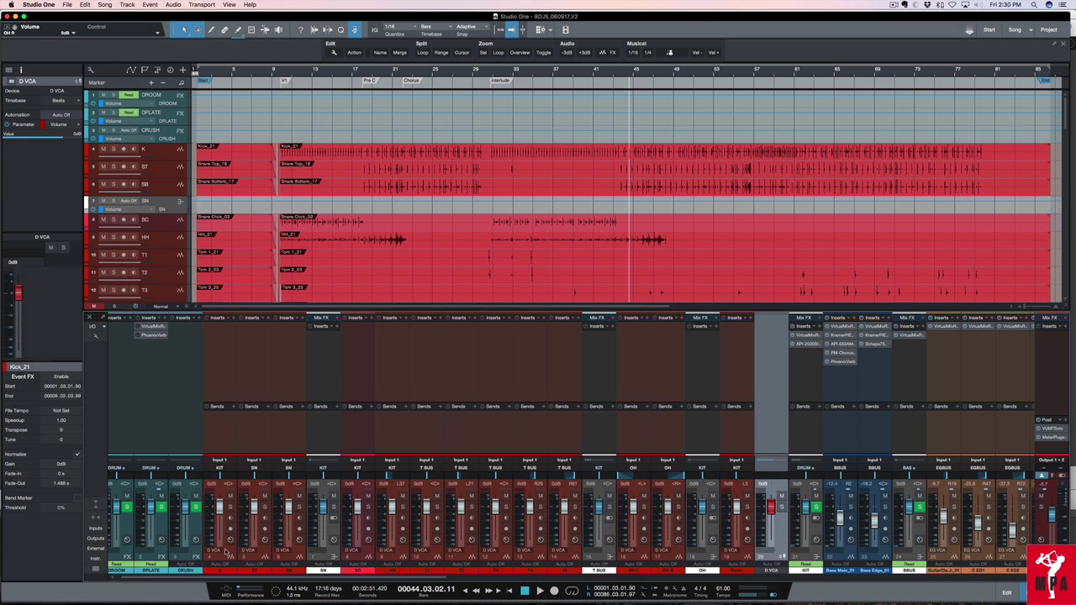
left_click(227, 552)
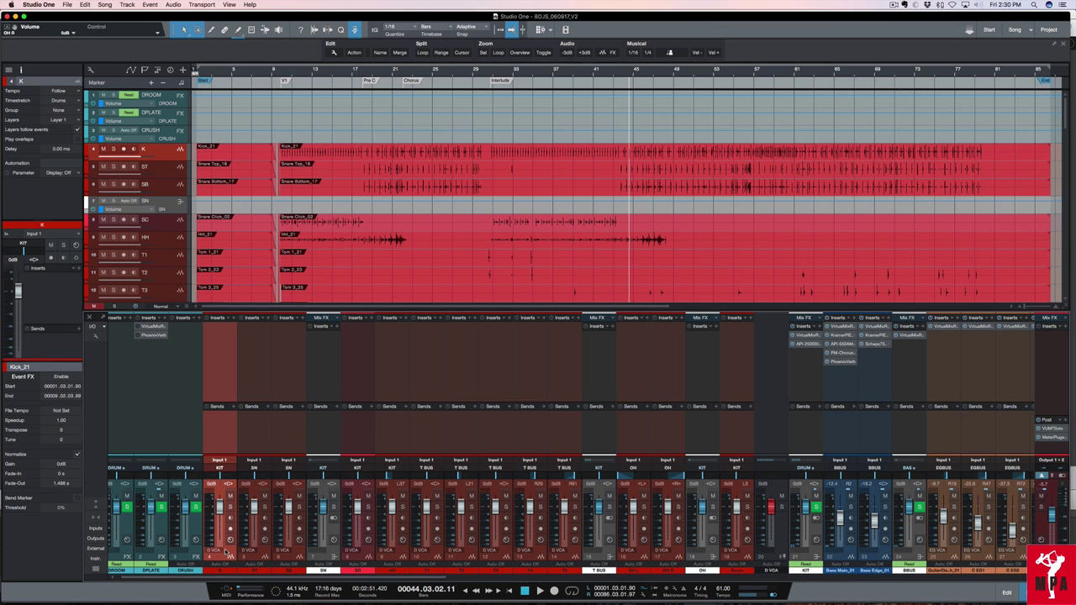
left_click(297, 556)
left_click(295, 526)
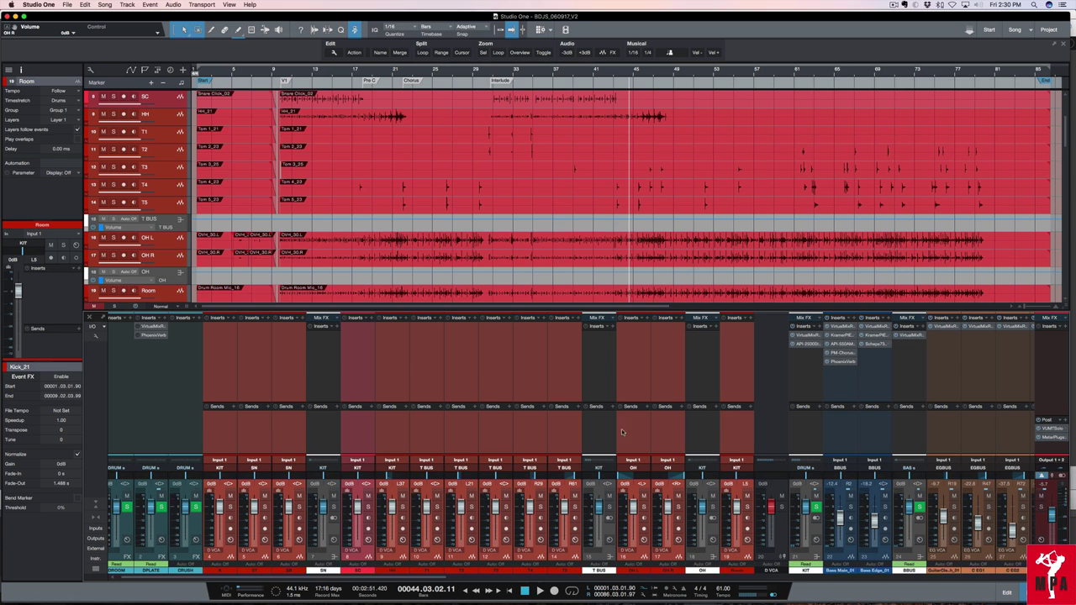
left_click(1055, 593)
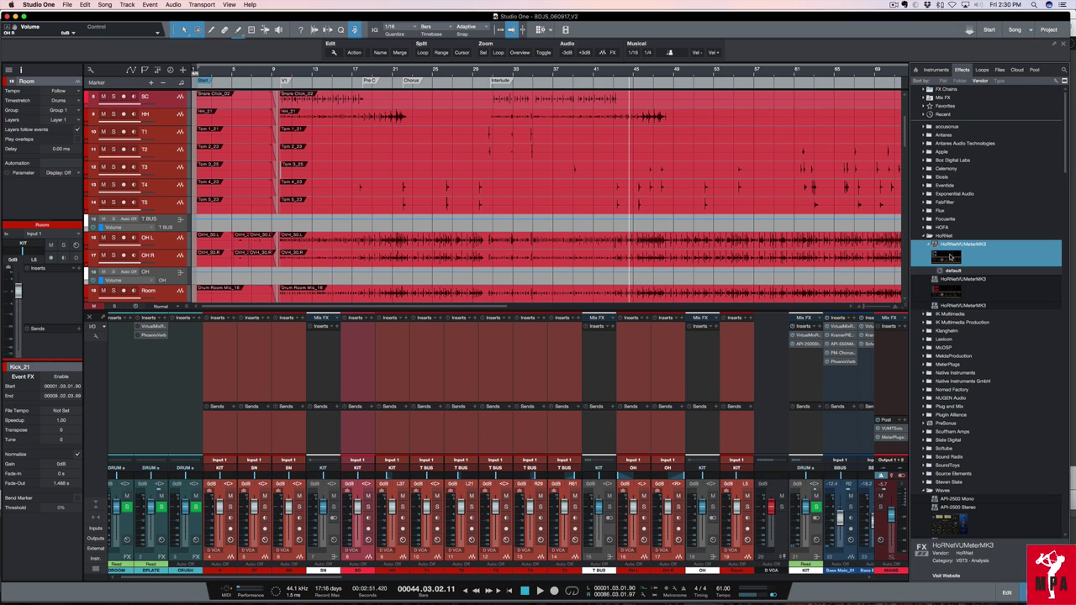
left_click_drag(950, 257, 223, 341)
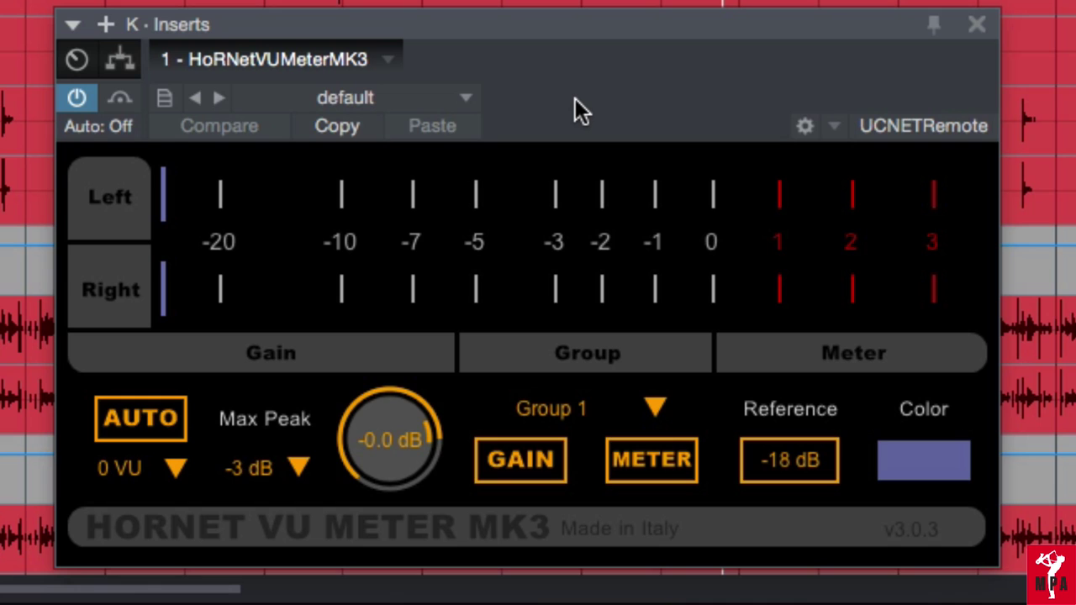
Keep the meter in Group 1 with metering off and gain on, then show ST's instance.
left_click(545, 410)
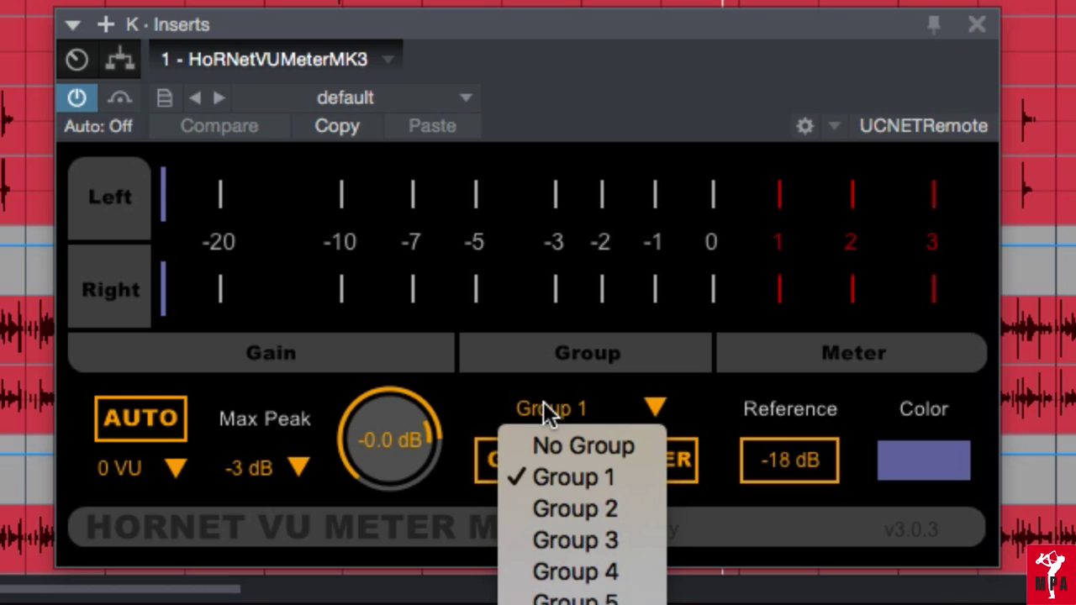
left_click(648, 115)
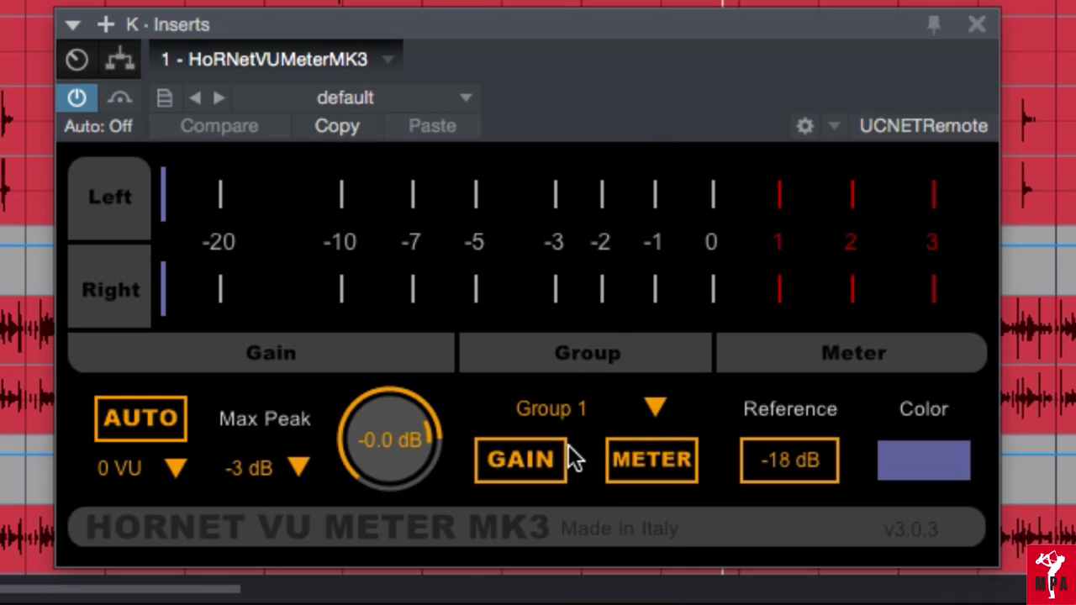
left_click(545, 467)
left_click(628, 458)
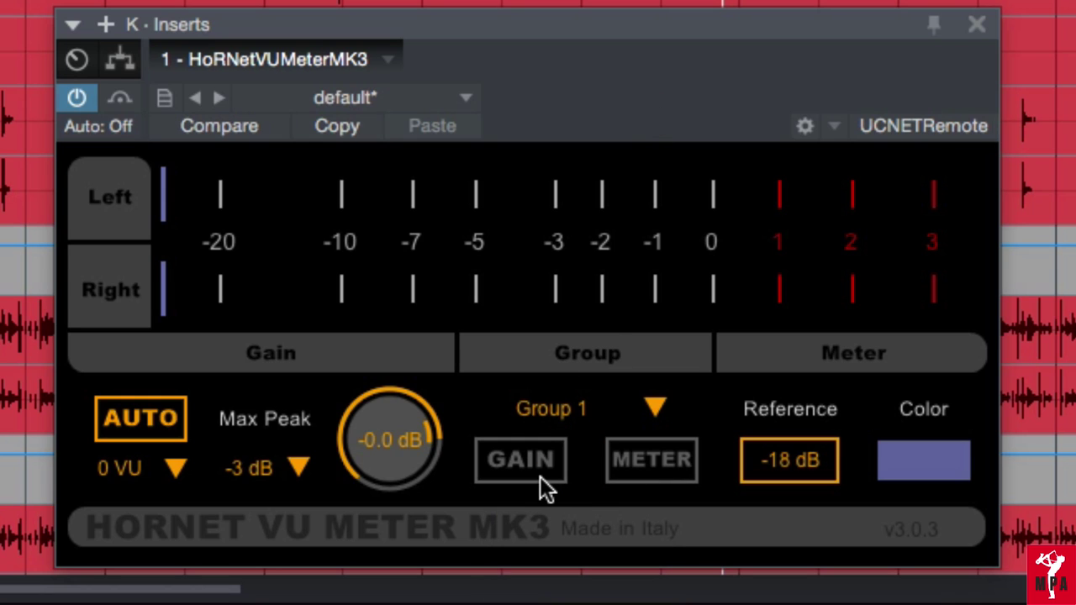
left_click(540, 477)
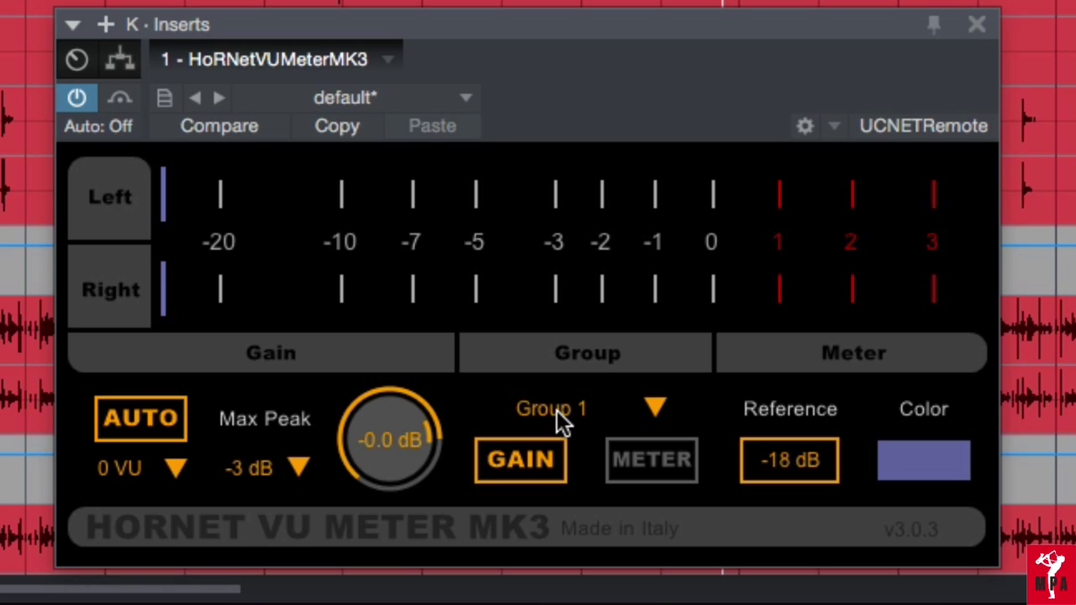
key("Down")
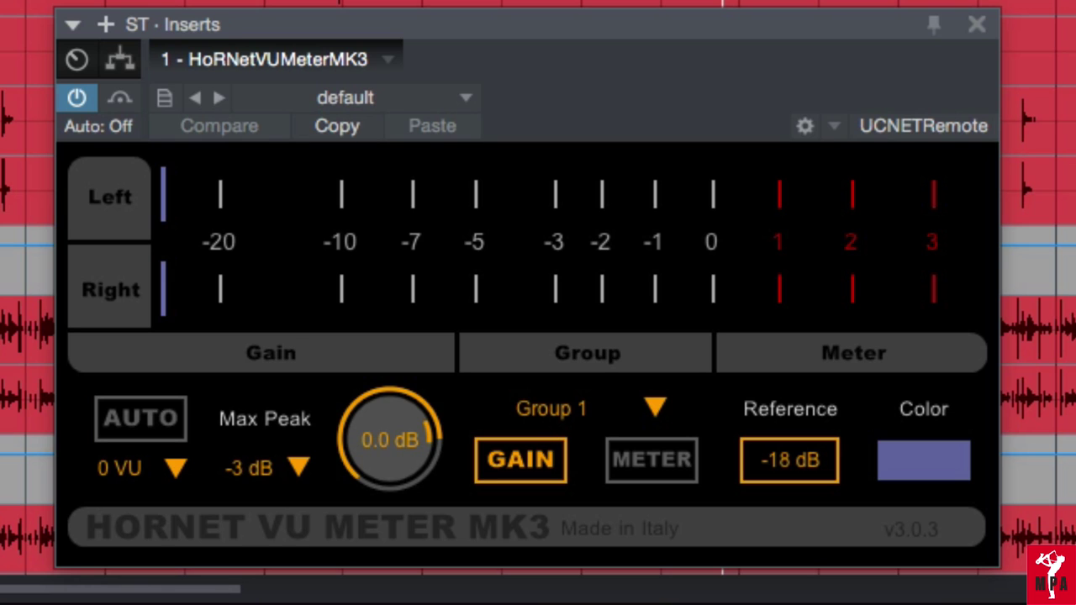
Show the SB instance, move the plugin window over the mixer, and re-enable METER.
key("Down")
key("Down")
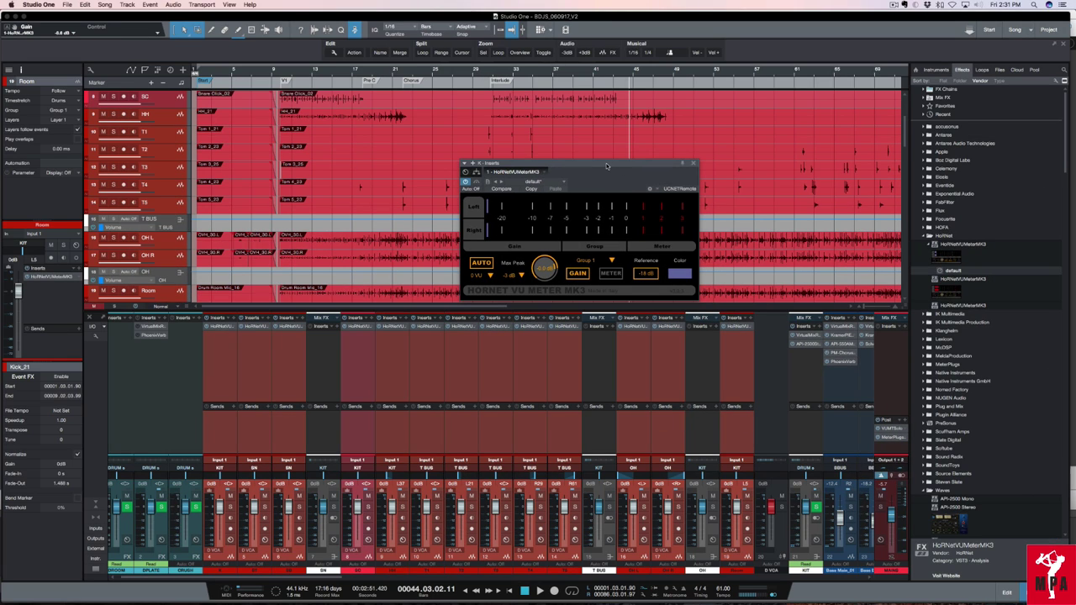
left_click_drag(610, 166, 506, 333)
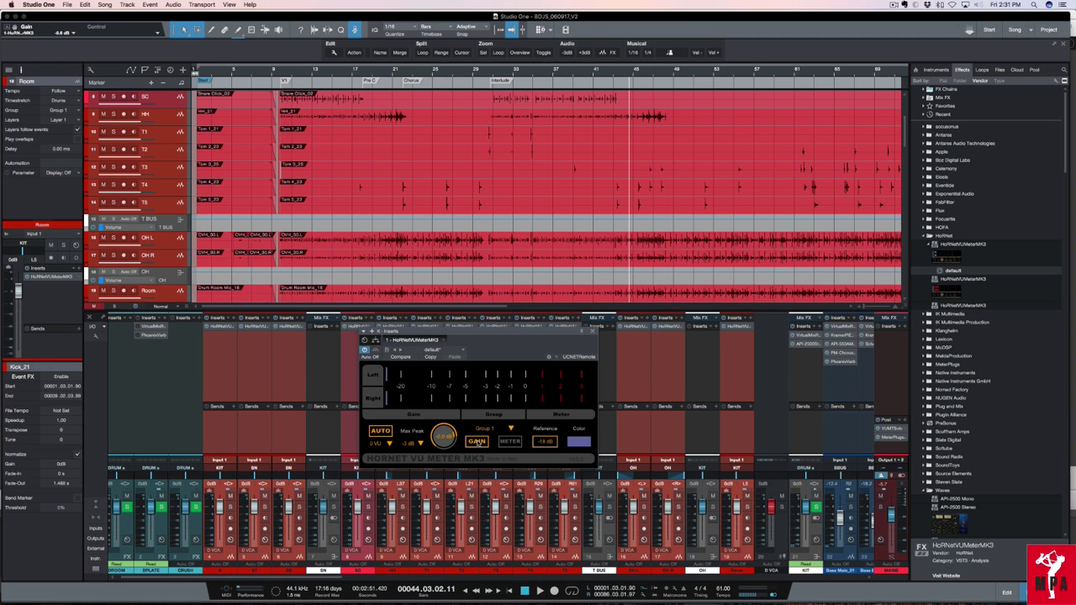
left_click(505, 444)
Try red and then yellow-green as the meter colour, then stop playback.
left_click(577, 443)
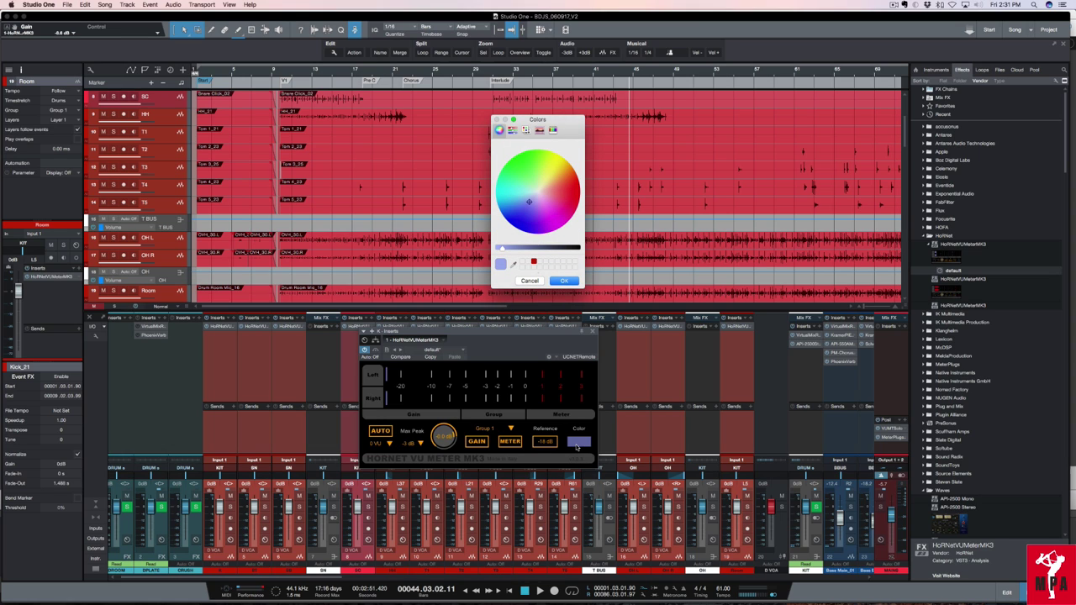
left_click(575, 197)
left_click(580, 443)
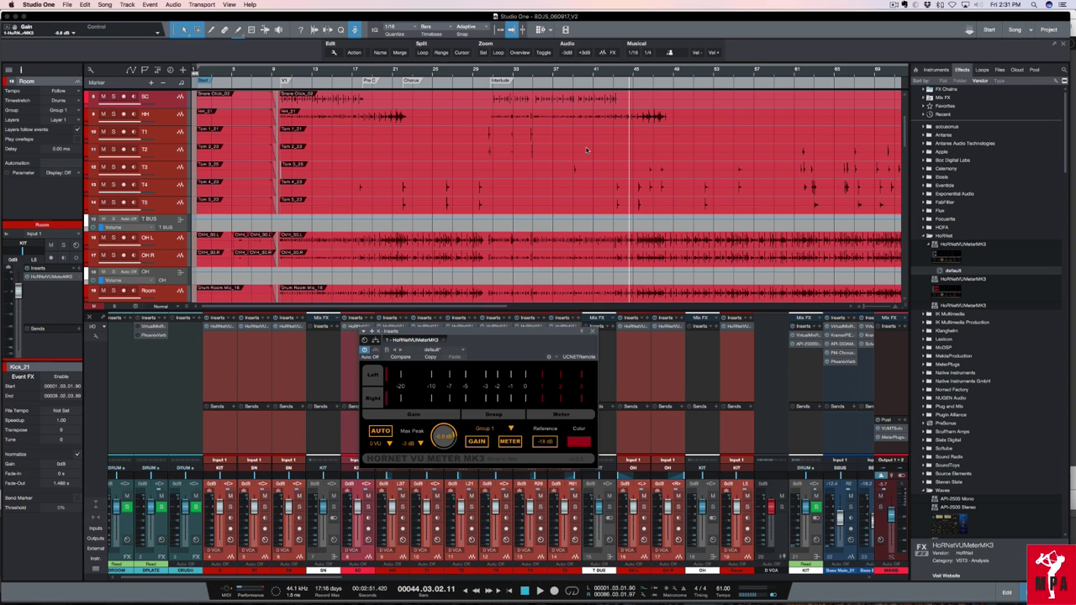
left_click(580, 443)
left_click(542, 186)
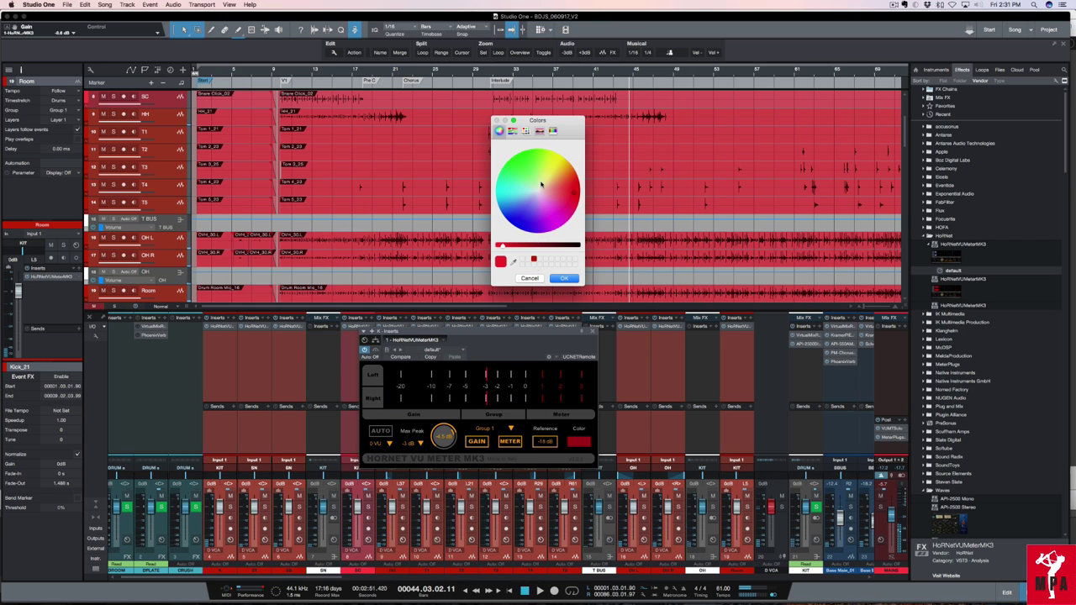
left_click(565, 278)
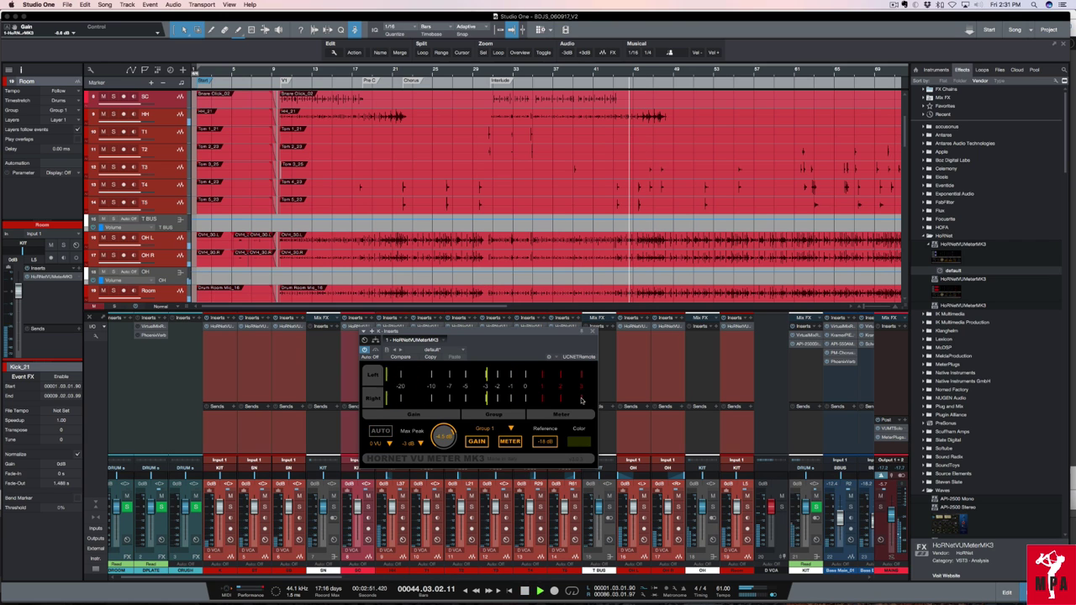
key("space")
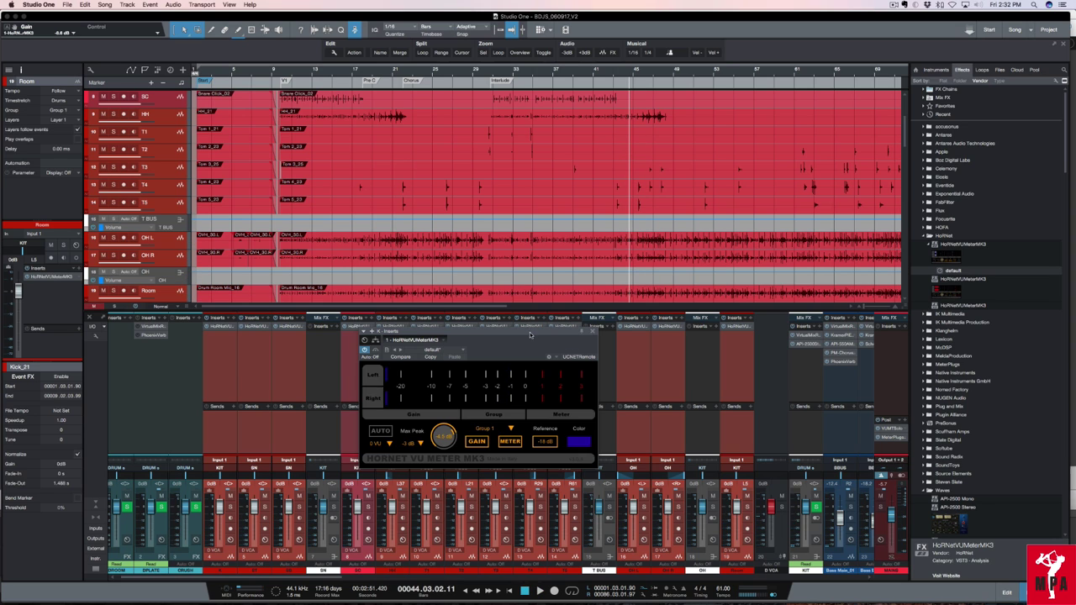
Test a +22 dB Event Gain on Kick_21, then set it back to 0dB.
left_click_drag(530, 330, 538, 343)
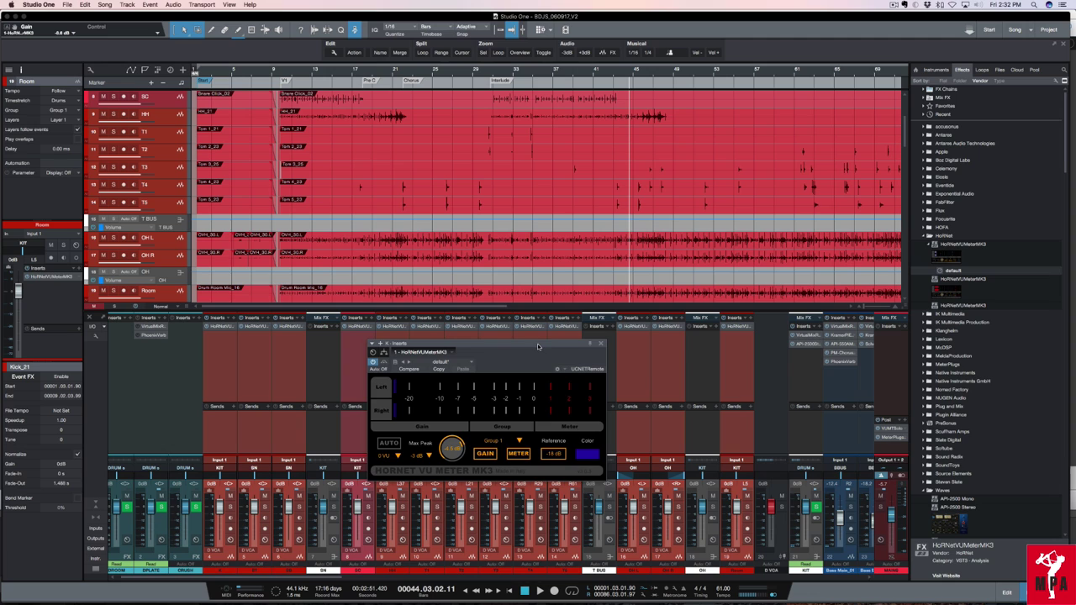
left_click_drag(533, 344, 527, 333)
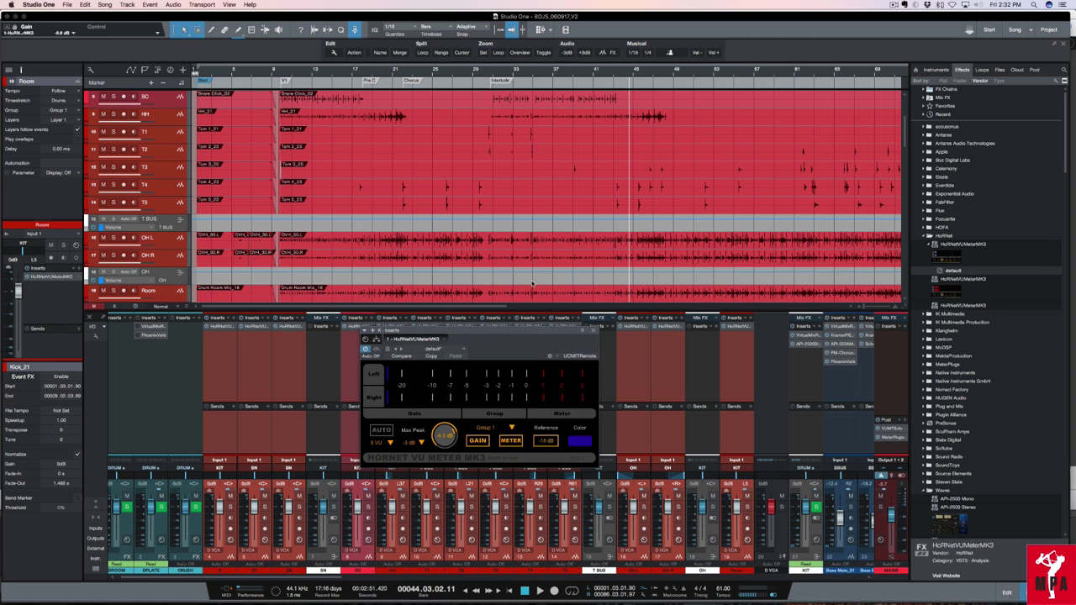
left_click_drag(505, 333, 504, 320)
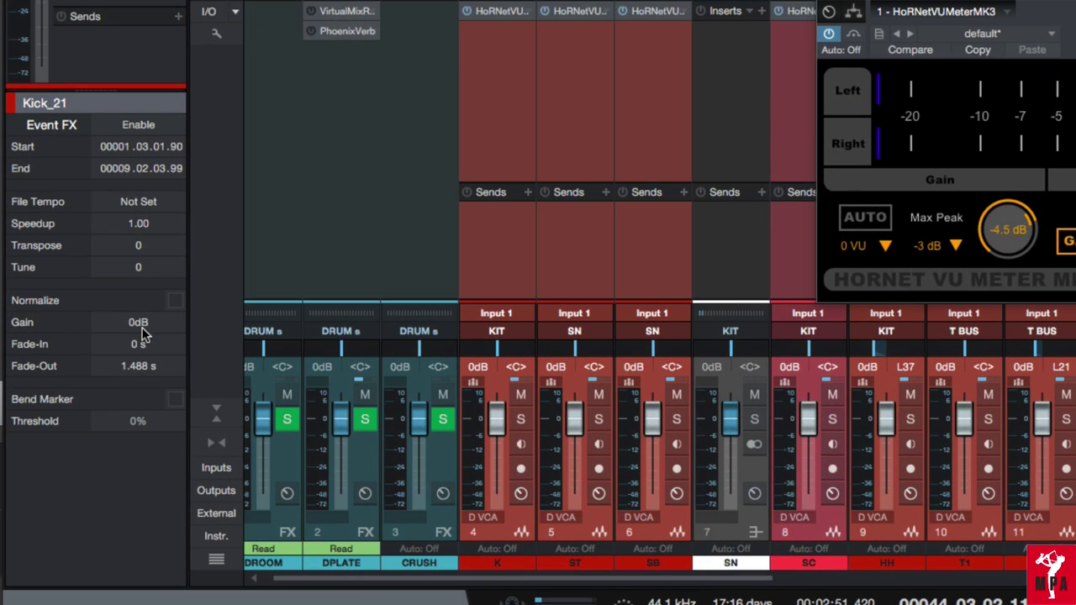
left_click_drag(143, 333, 145, 253)
left_click(153, 322)
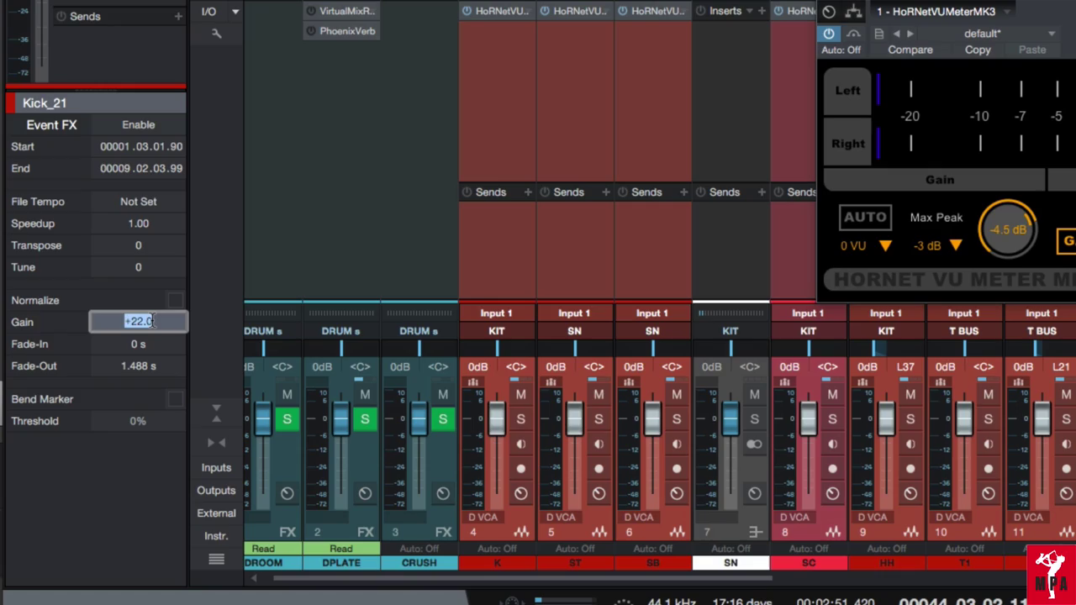
type("0")
key("Return")
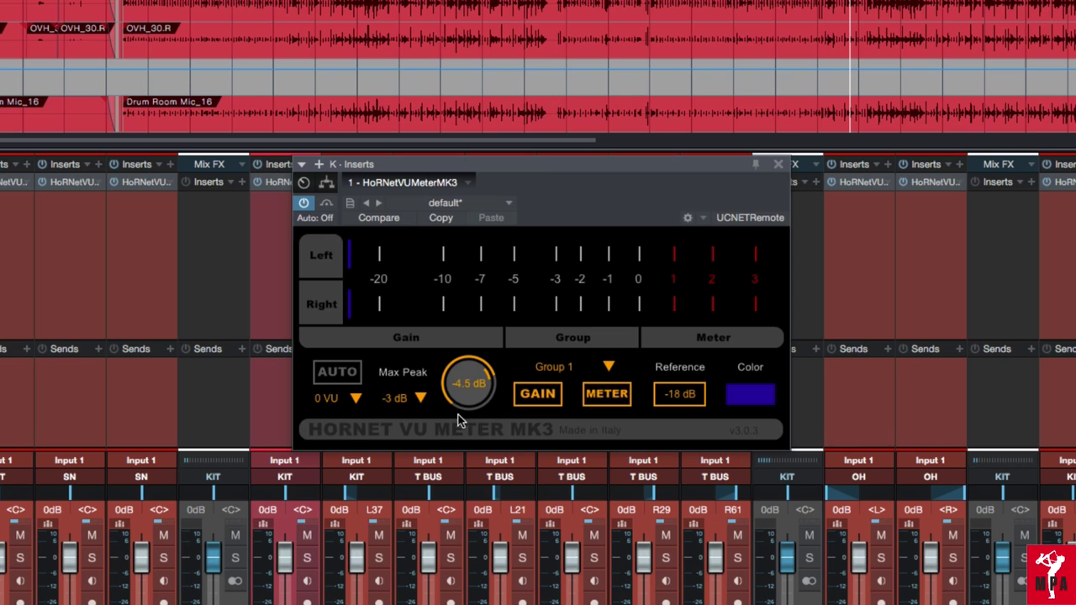
Set the VU meter's Max Peak to -6 dB.
left_click(396, 399)
left_click(397, 385)
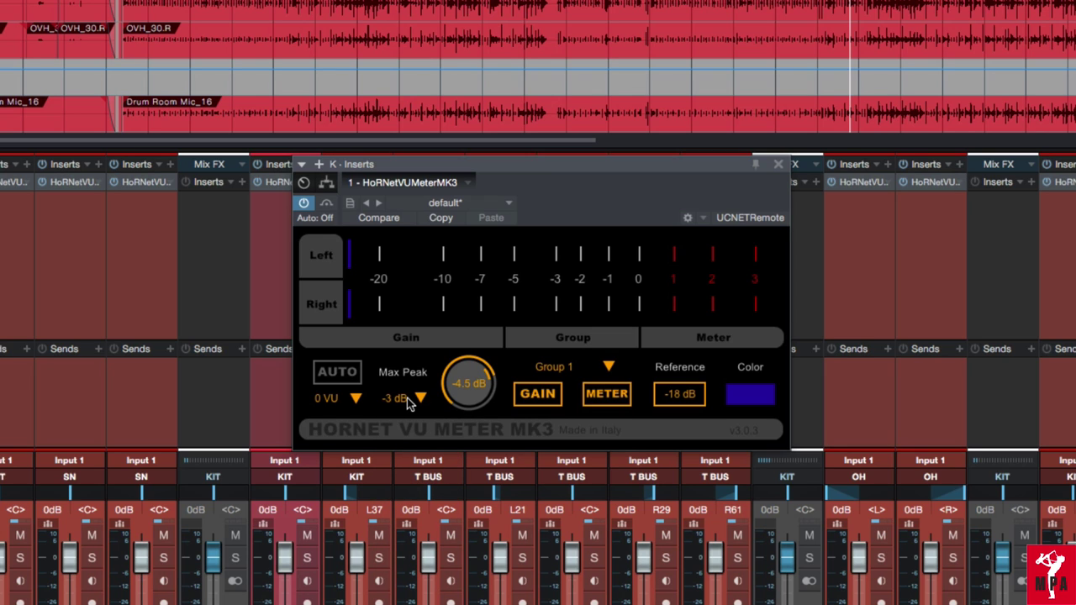
left_click(407, 402)
left_click(405, 404)
left_click(398, 398)
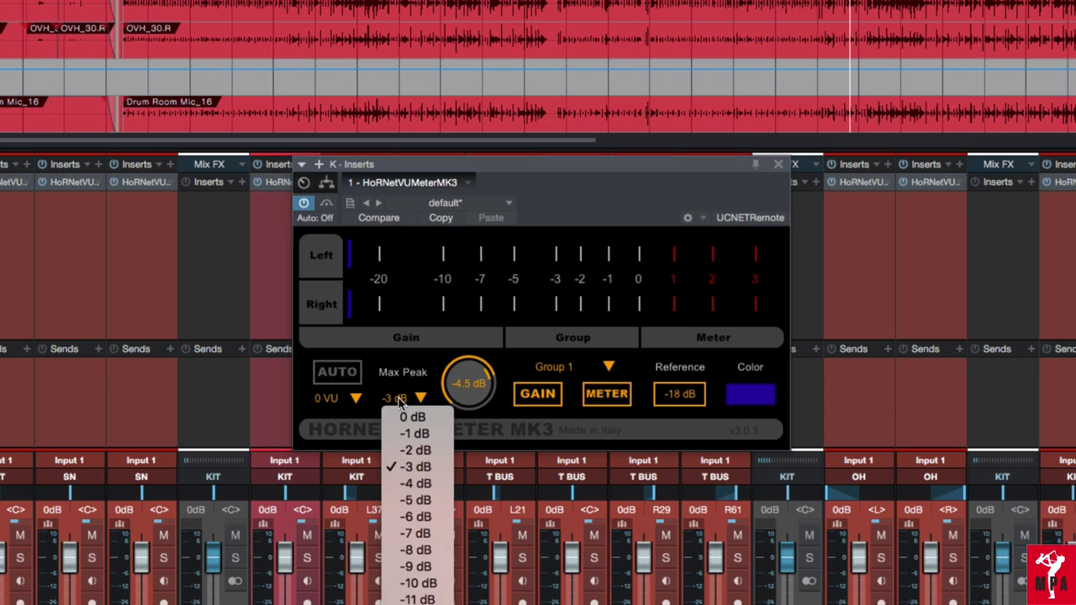
left_click(421, 516)
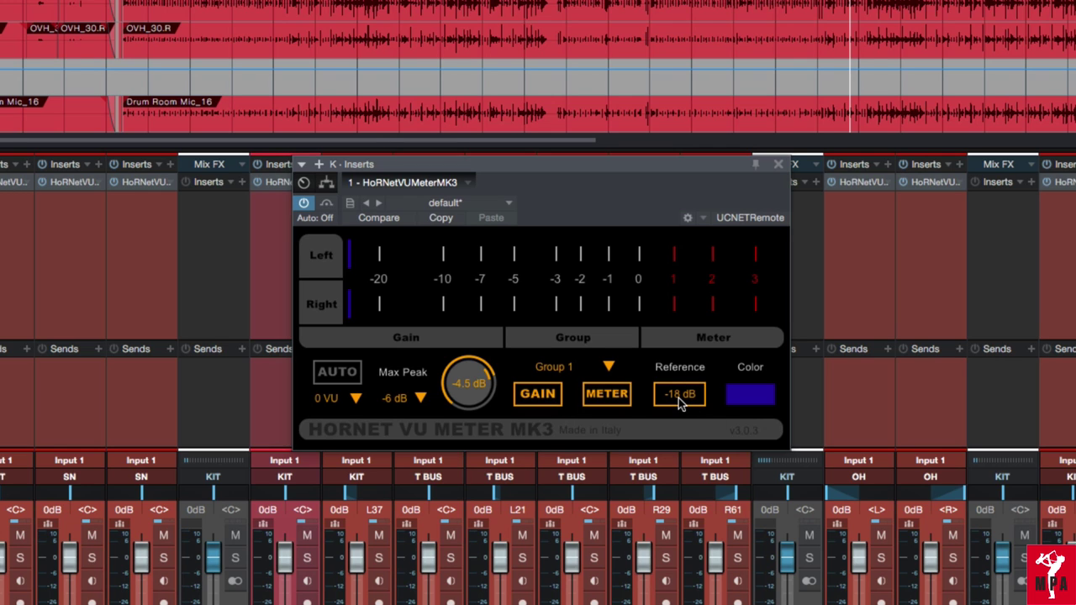
Leave the reference level at 0 VU and switch on AUTO gain.
left_click(337, 402)
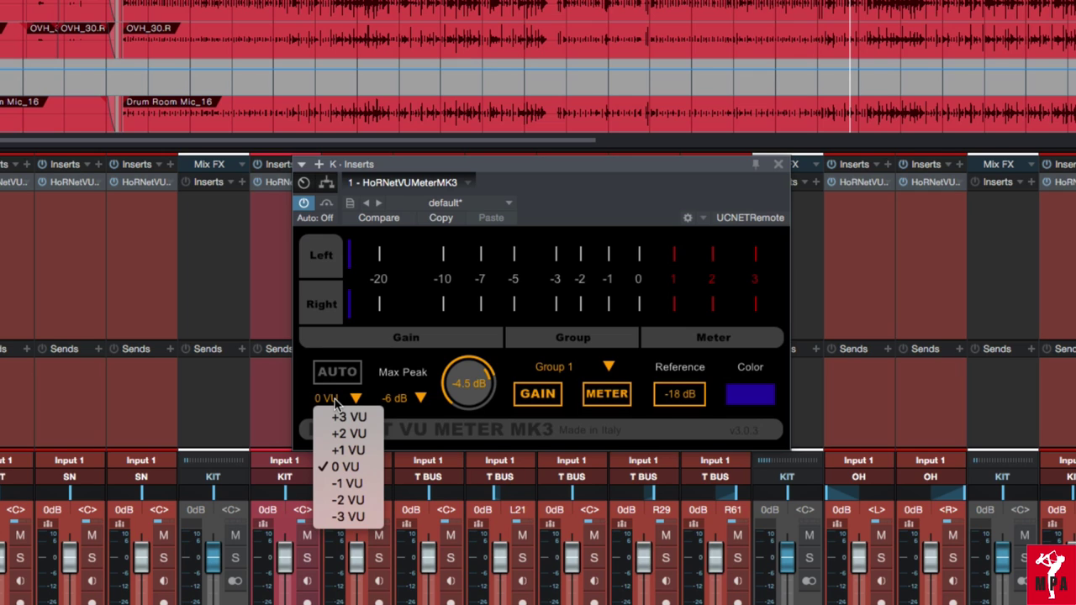
left_click(345, 468)
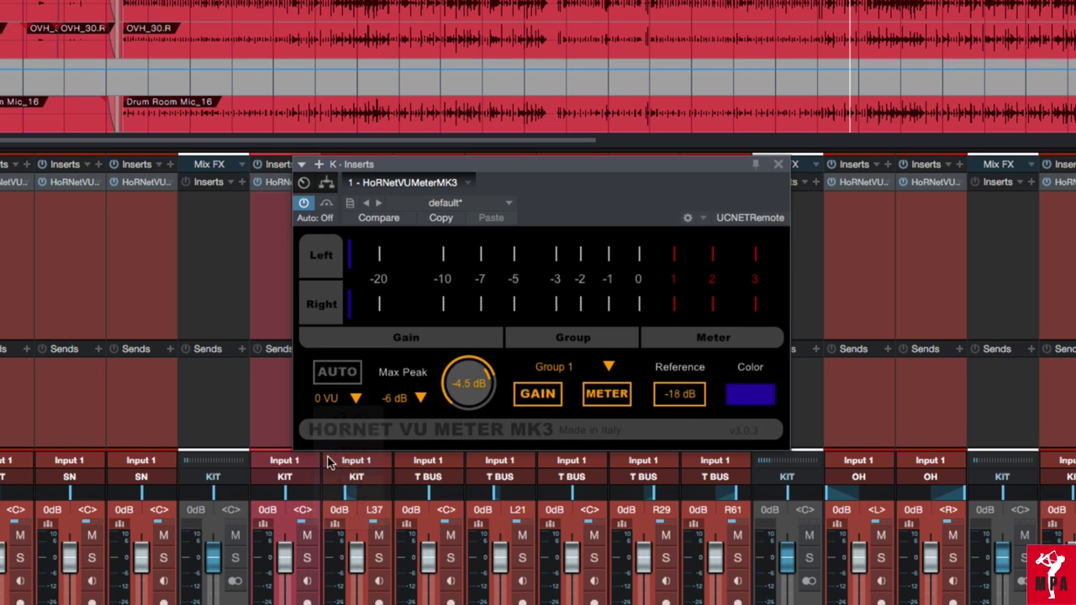
left_click(353, 378)
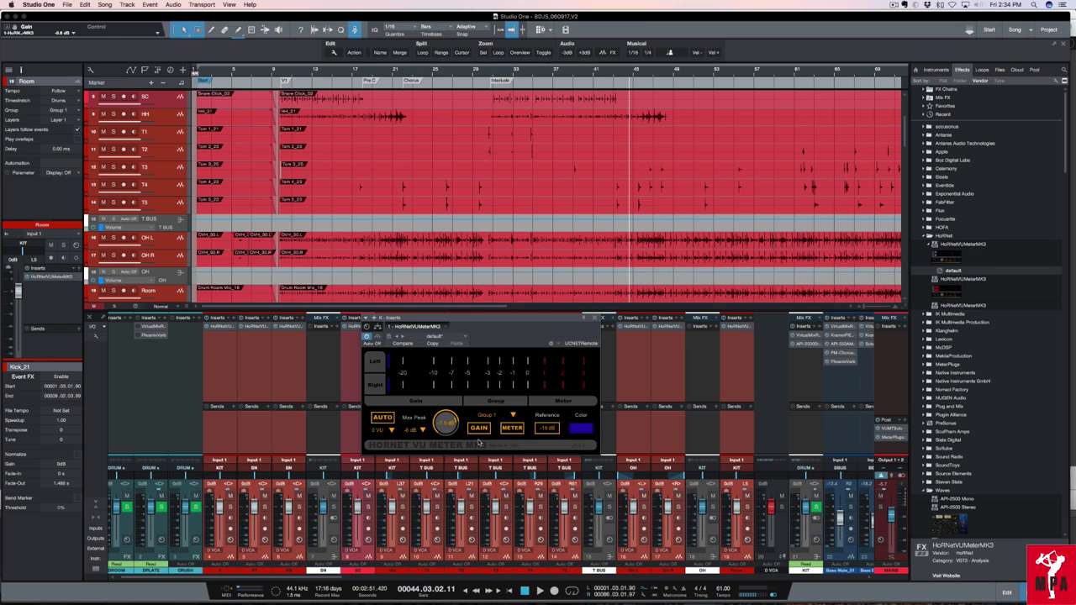
Start playback and switch the mixer to narrow channel strips.
key("s")
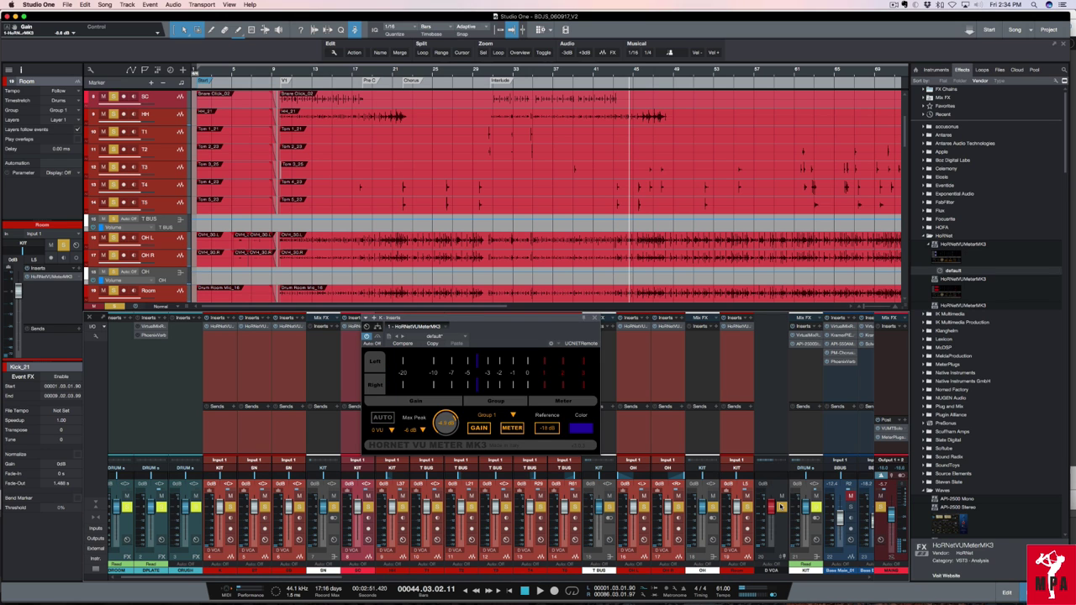
left_click(96, 517)
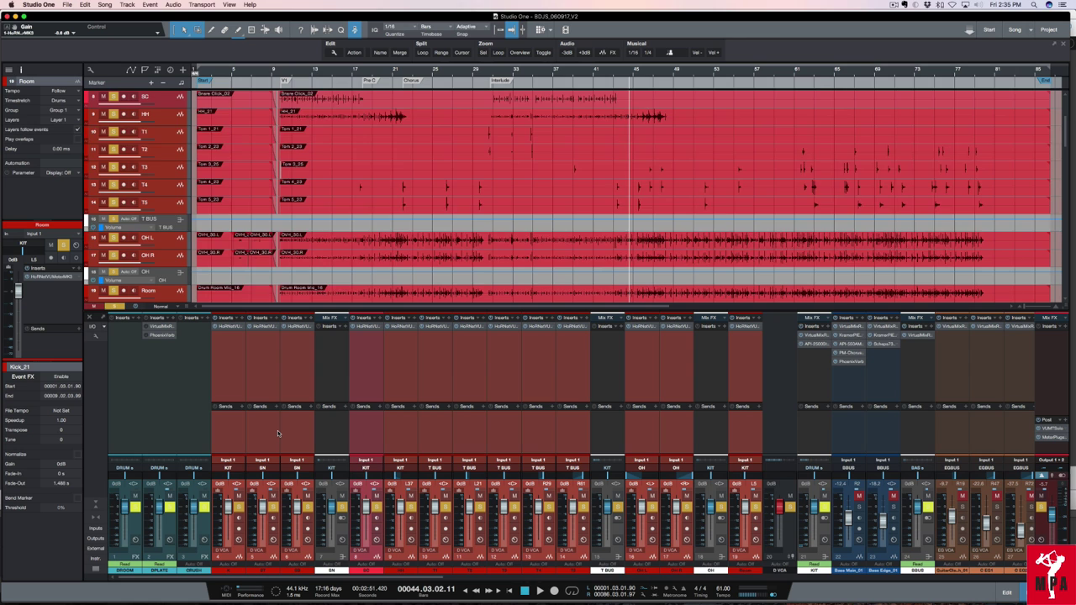
Select the snare top track, hide the mixer, and zoom in on ST and SB.
left_click(277, 431)
left_click(297, 438)
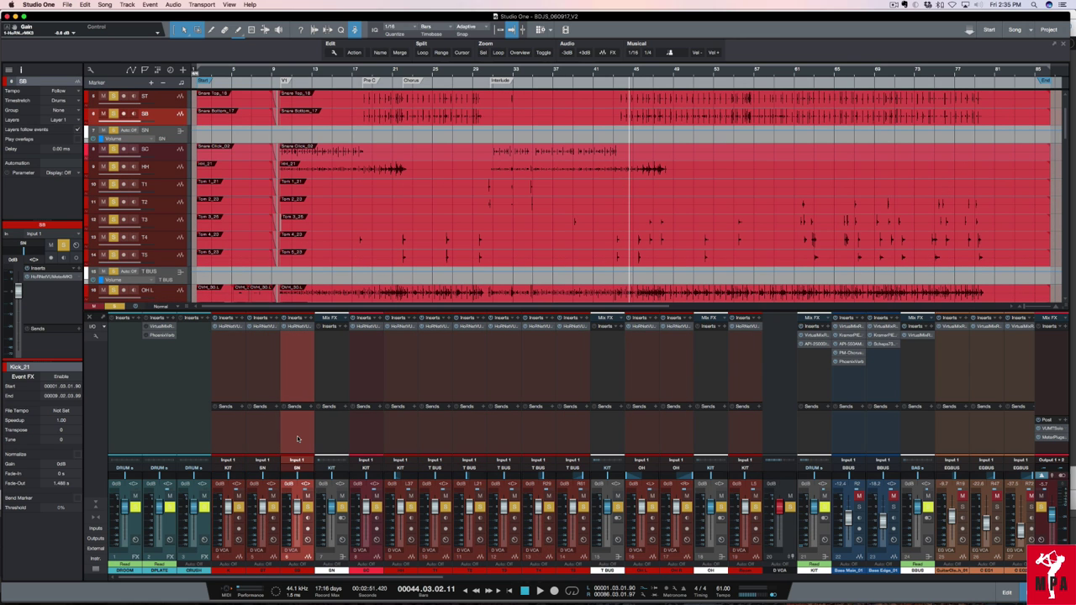
left_click(270, 439)
key("F3")
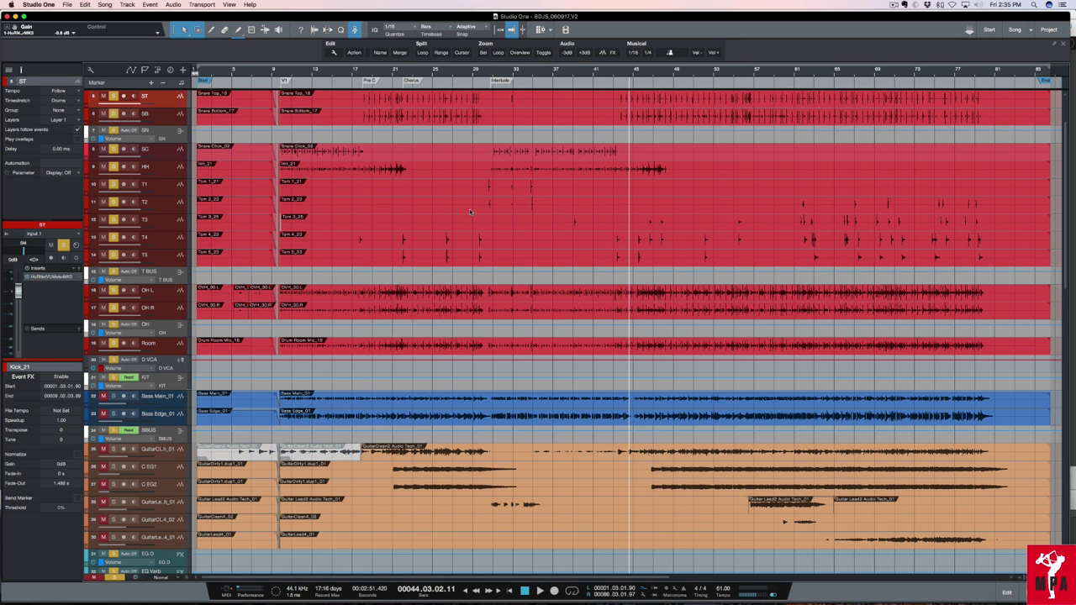
scroll(470, 211, "up", 3)
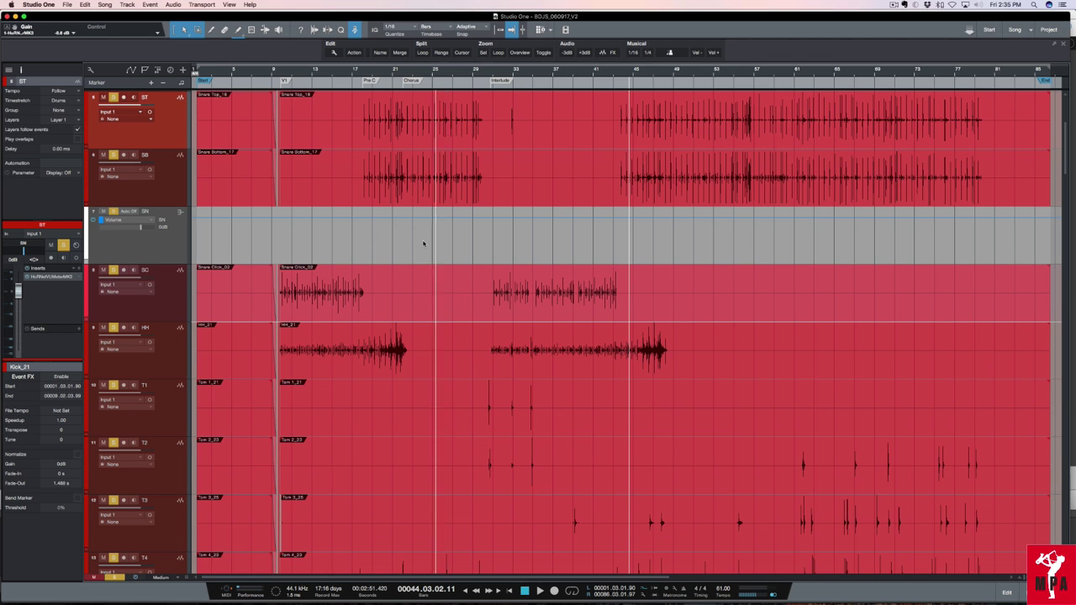
key("z")
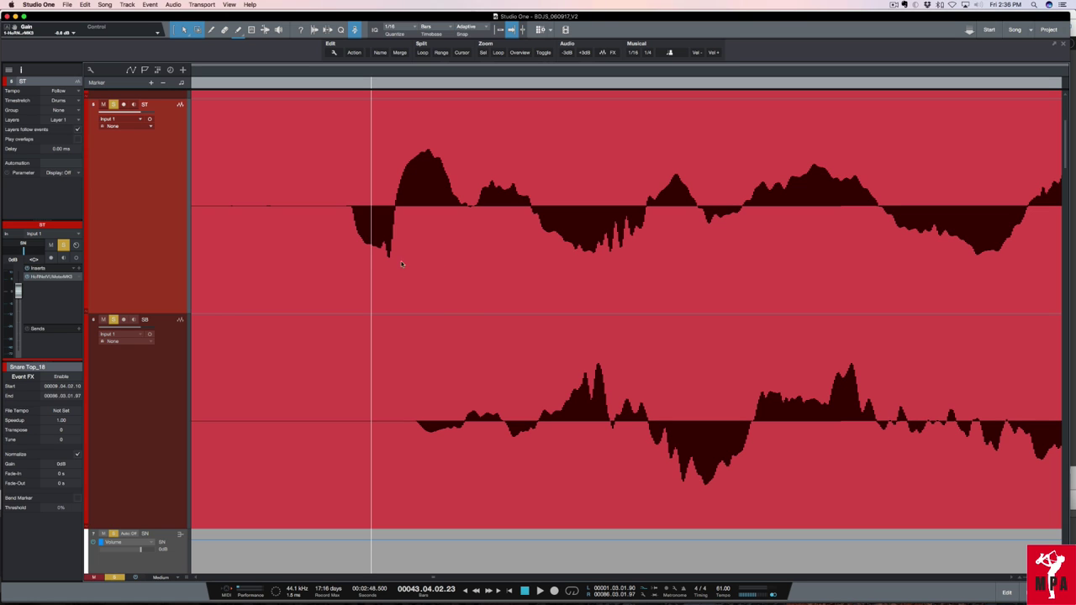
Scroll along the snare top and bottom waveforms to compare individual hits.
scroll(487, 294, "right", 3)
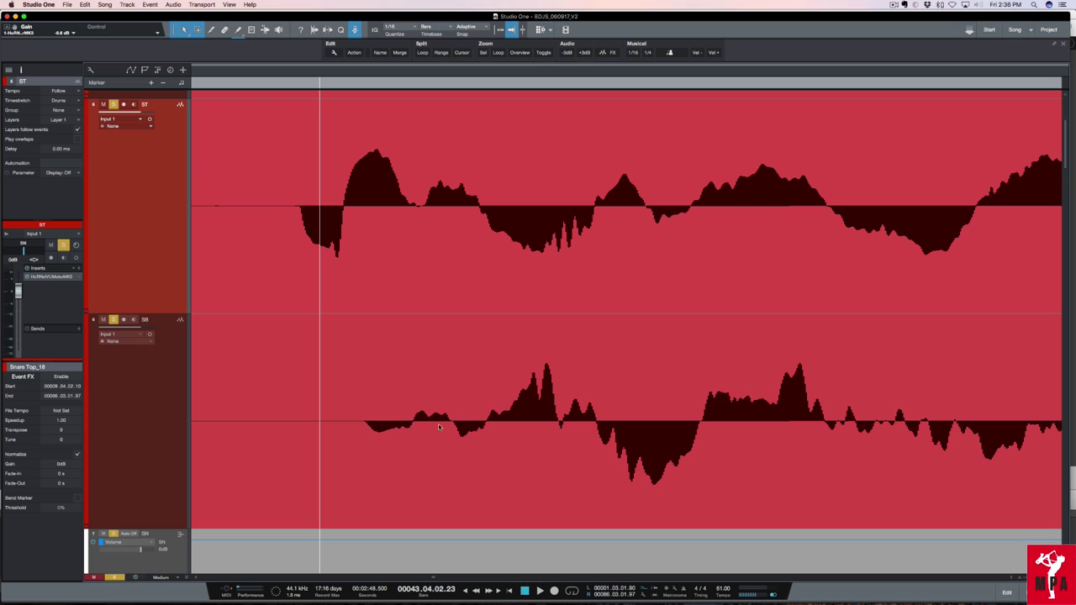
scroll(538, 313, "right", 3)
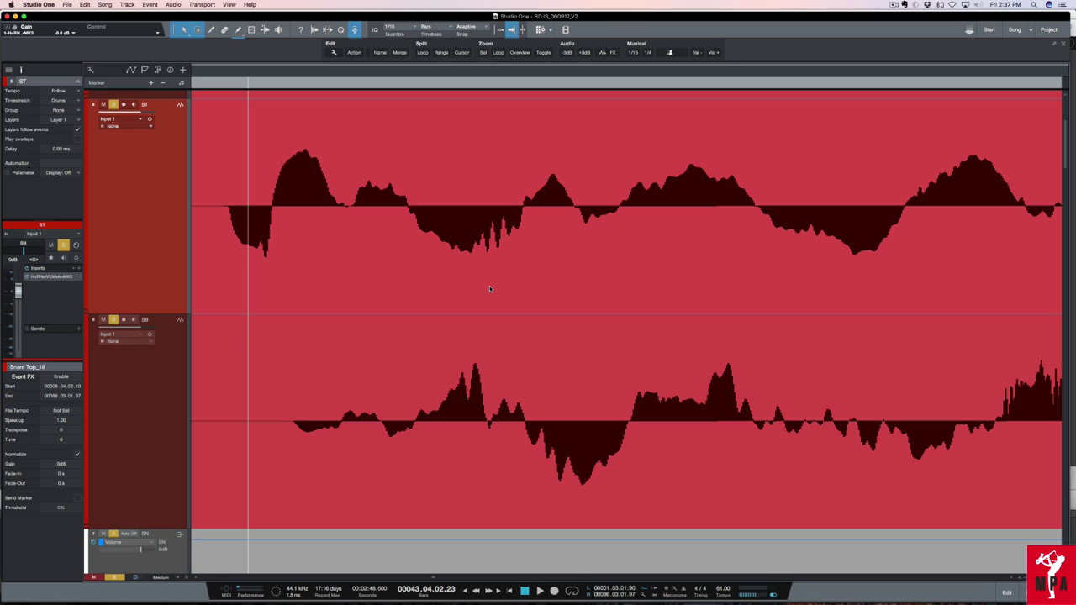
scroll(490, 286, "right", 2)
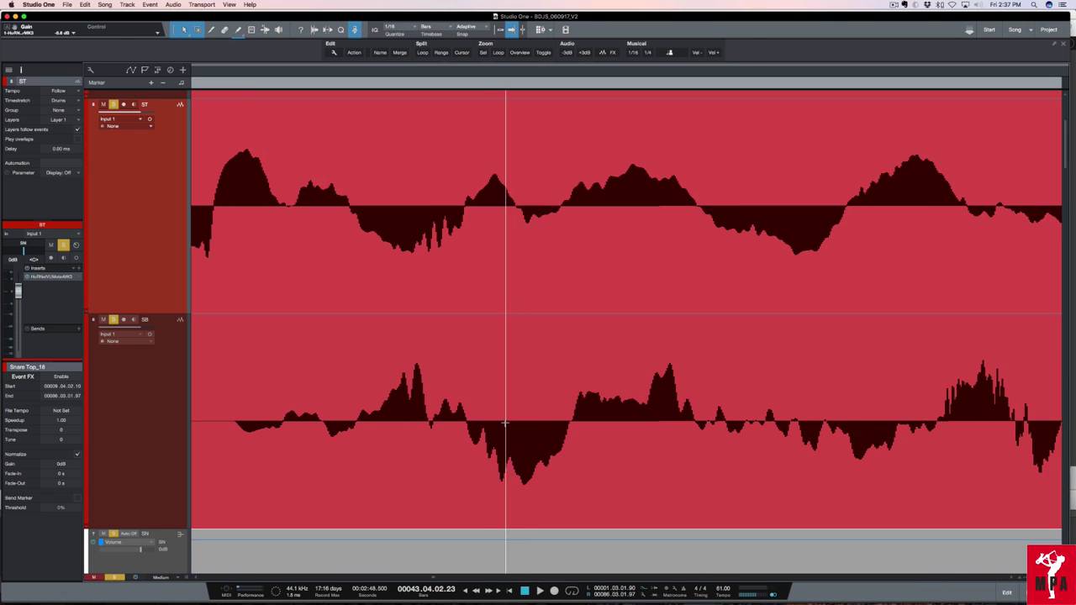
scroll(514, 485, "right", 3)
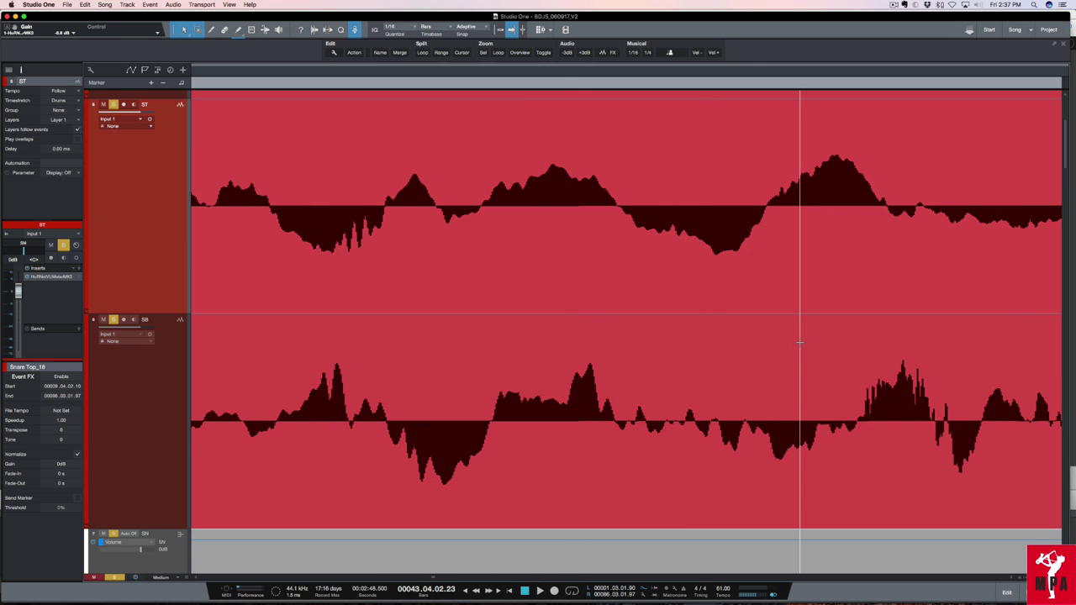
scroll(800, 343, "down", 5)
scroll(800, 343, "up", 4)
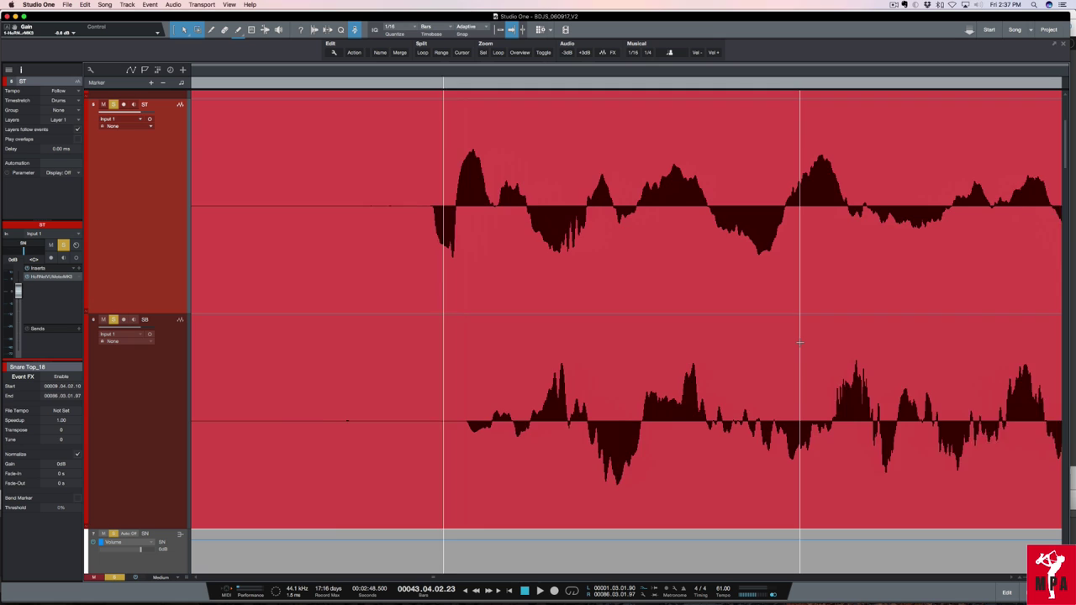
scroll(800, 343, "down", 2)
scroll(799, 343, "up", 3)
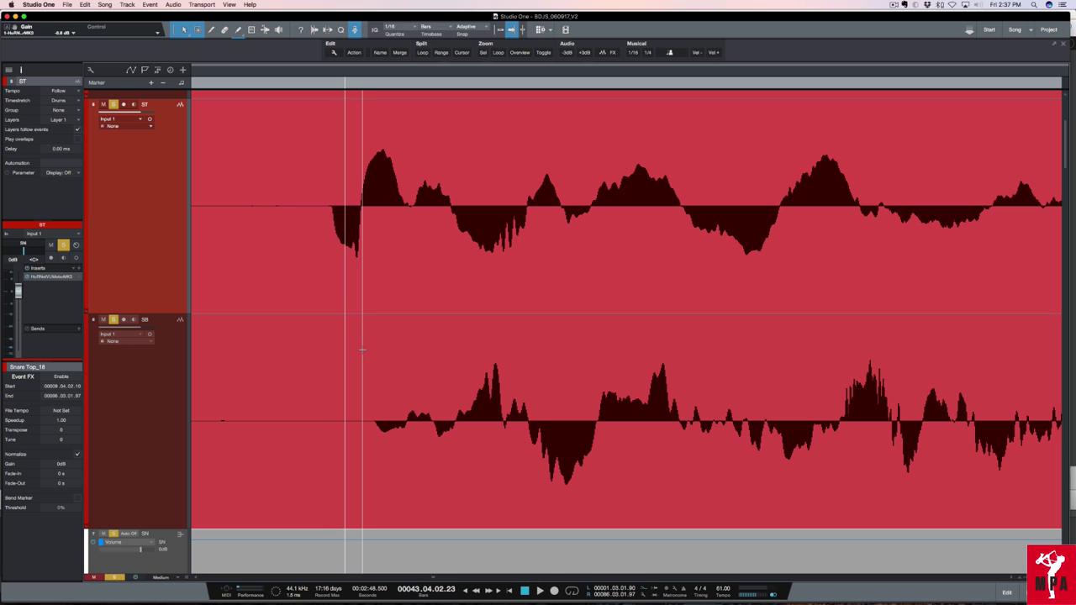
scroll(365, 348, "down", 3)
scroll(366, 346, "down", 2)
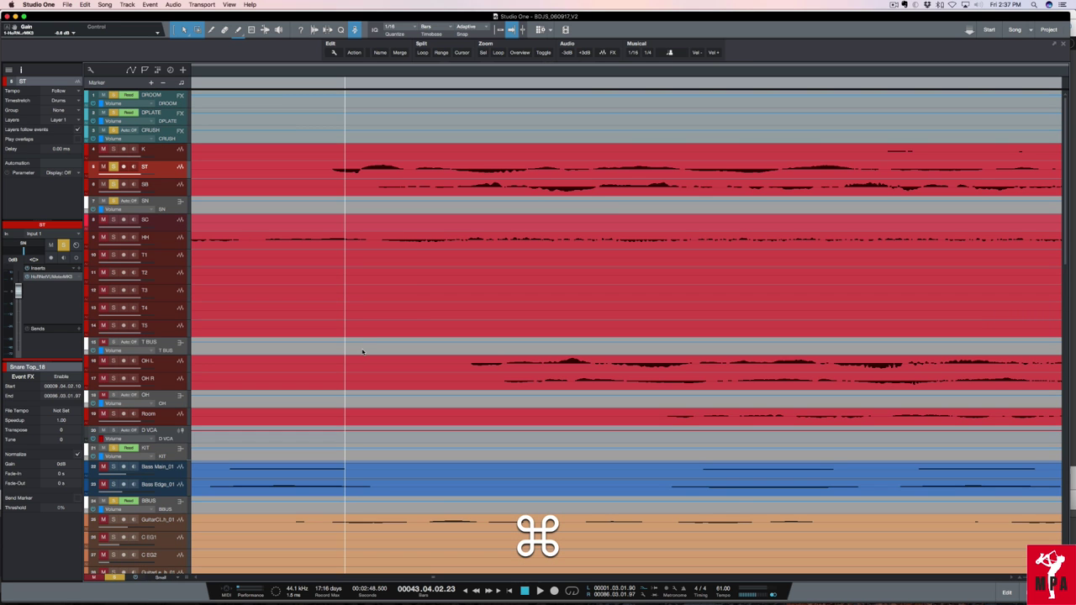
Zoom out to a timeline overview and start playback to hear the snare.
key("ctrl+alt+2")
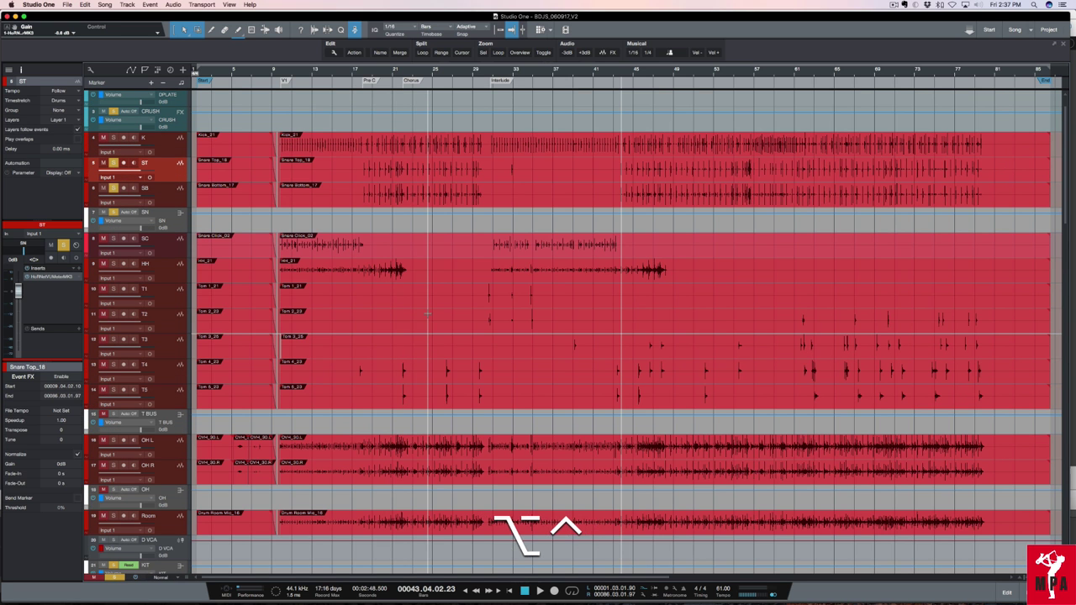
scroll(290, 175, "up", 5)
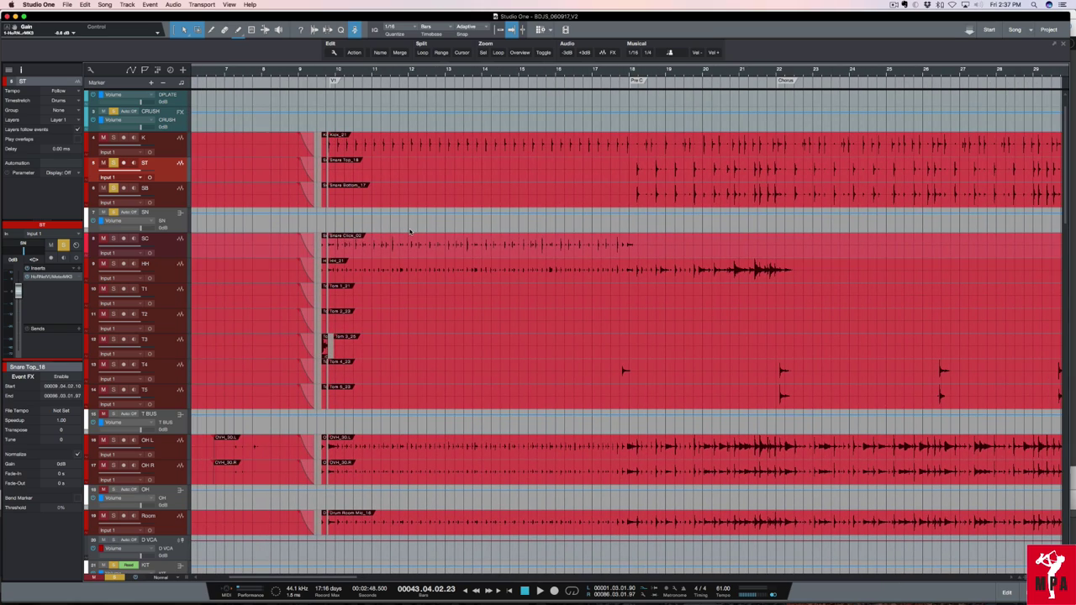
scroll(404, 227, "up", 4)
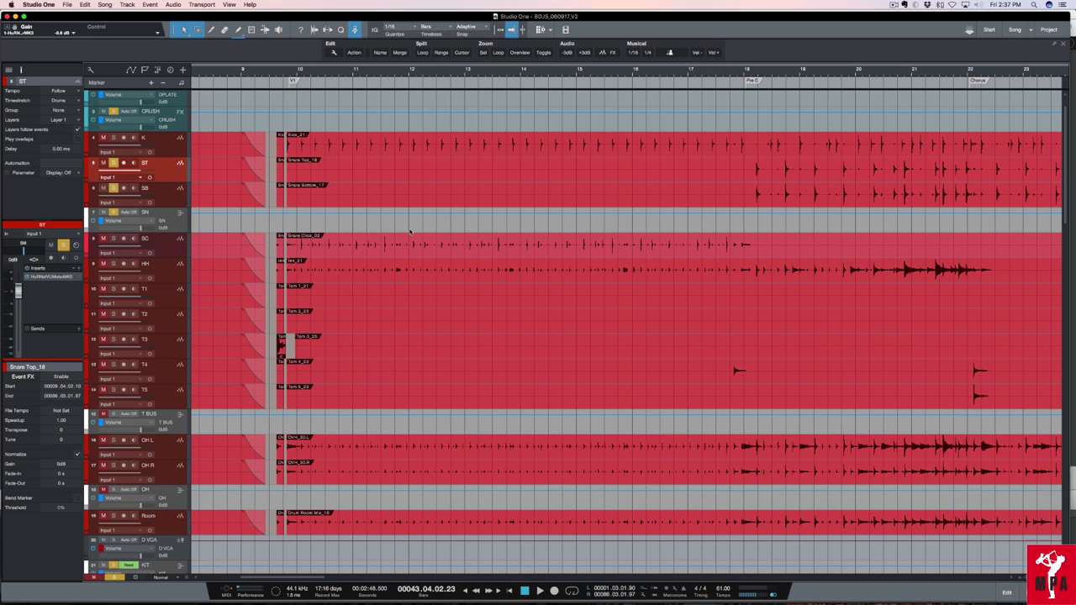
key("super")
scroll(414, 226, "up", 3)
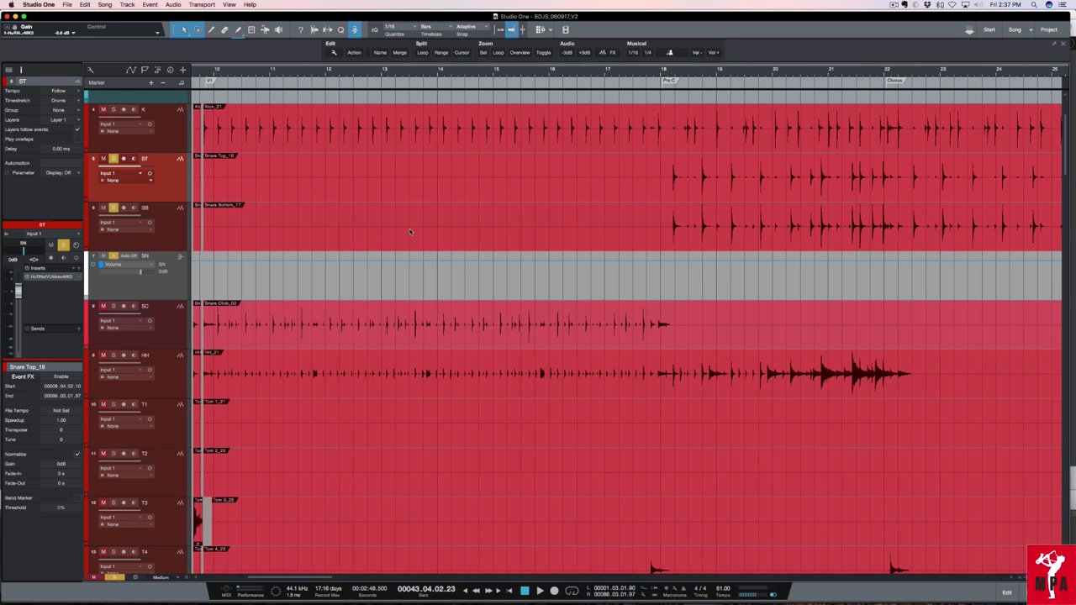
scroll(434, 195, "right", 5)
scroll(434, 195, "up", 10)
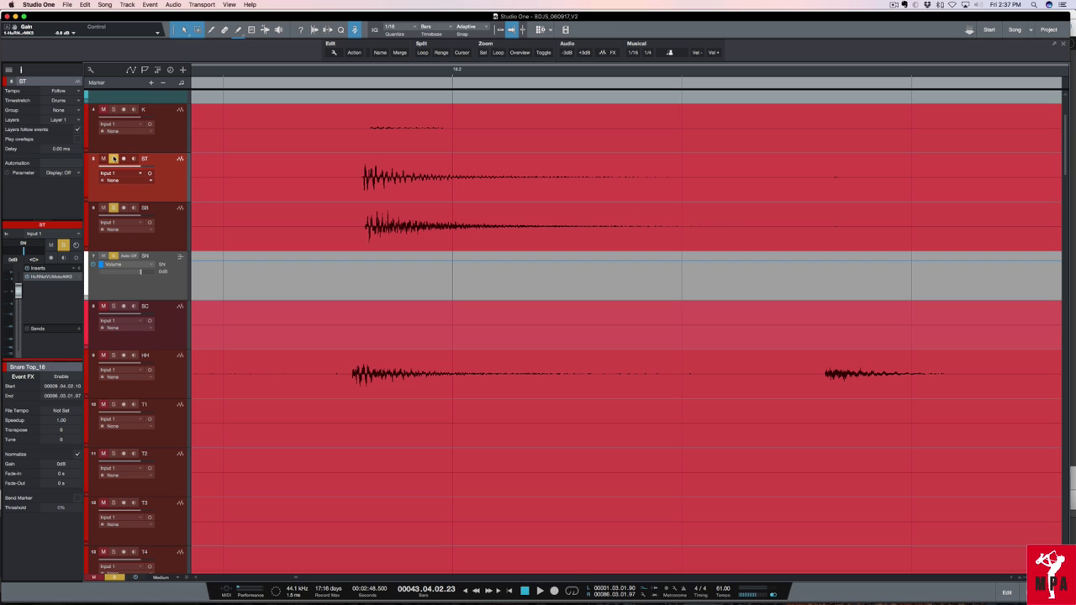
key("space")
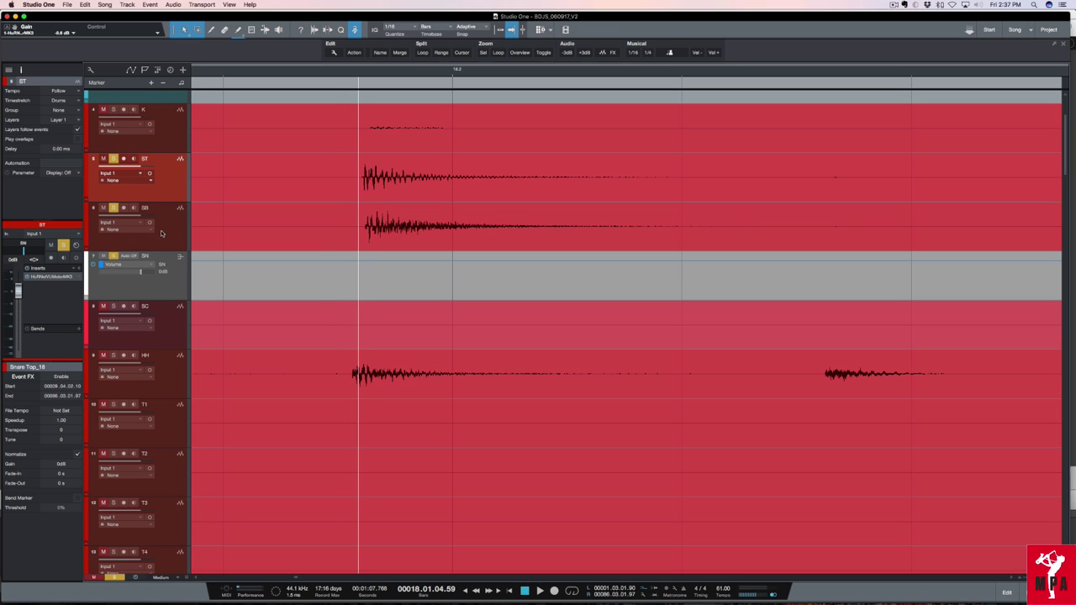
Insert Mixtool on the ST snare top track and stop playback.
left_click(80, 271)
left_click(101, 404)
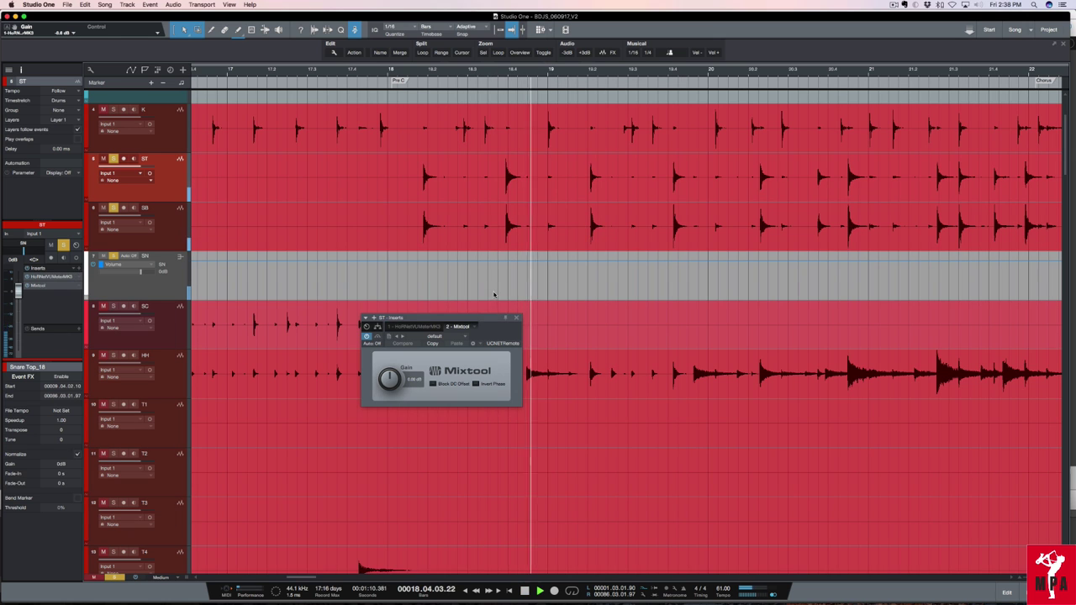
key("space")
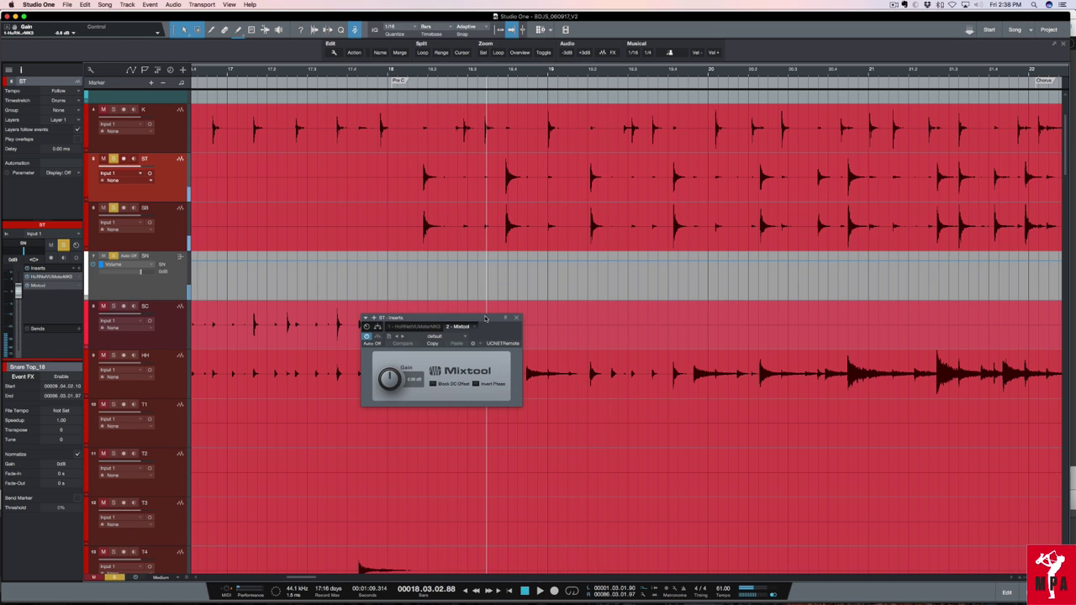
Audition the snare top with Mixtool's Invert Phase on and off.
left_click(476, 384)
key("space")
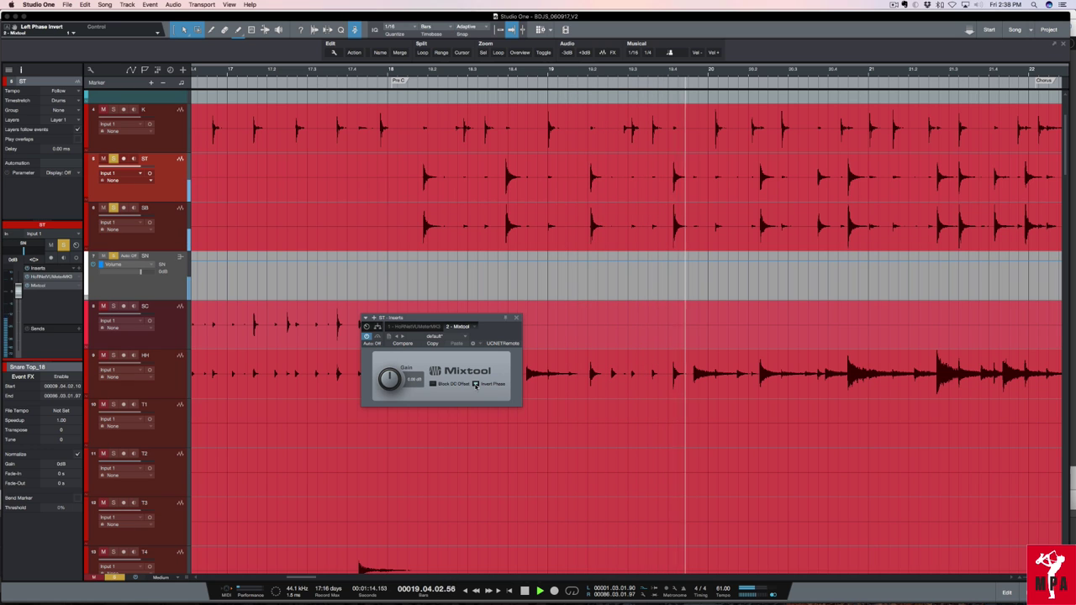
key("space")
key("space")
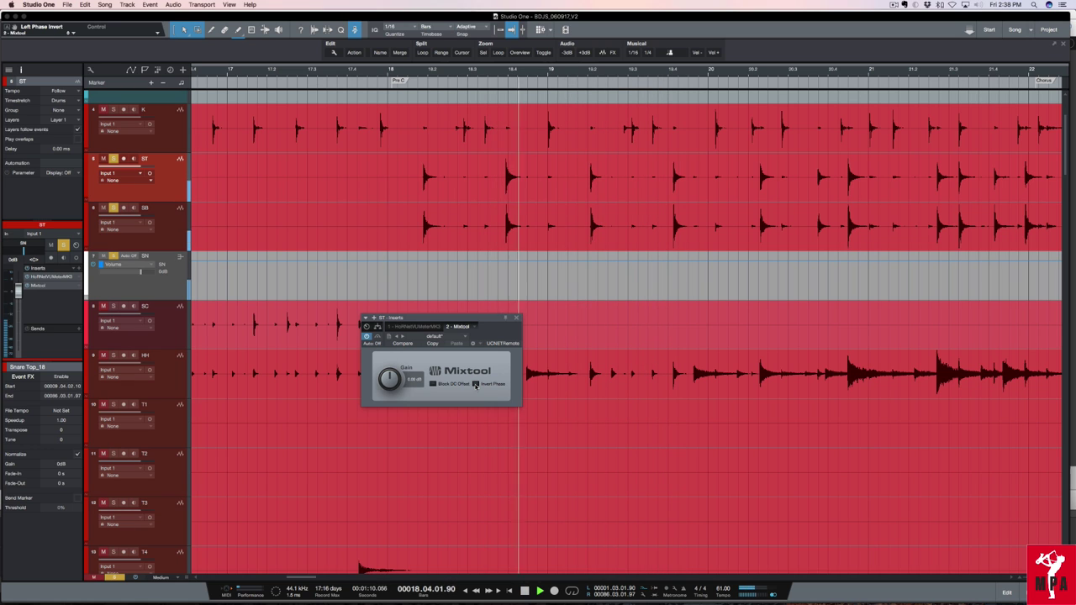
key("space")
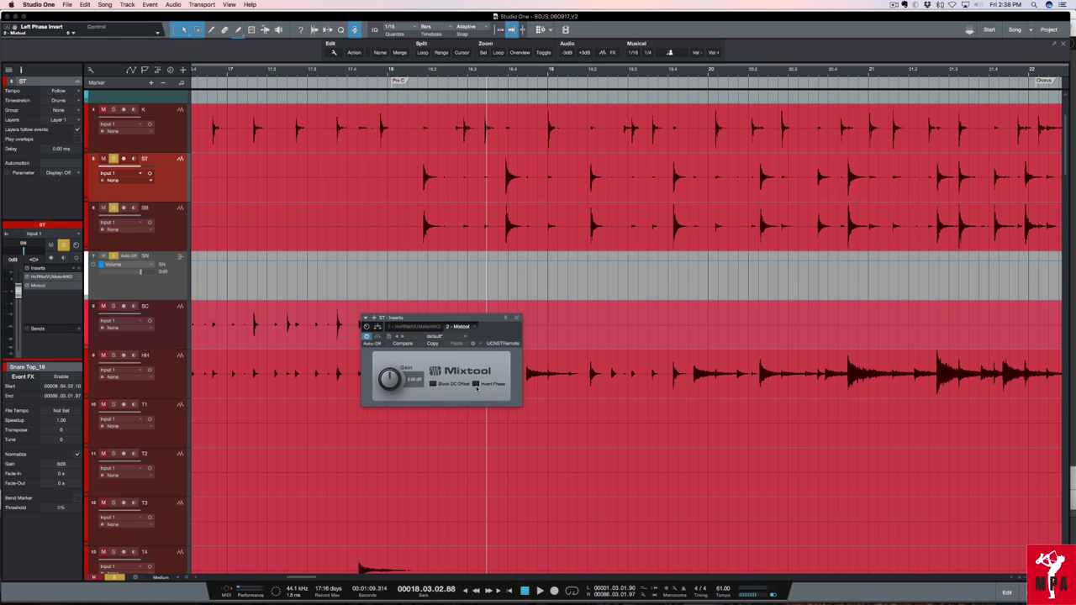
left_click(476, 385)
key("space")
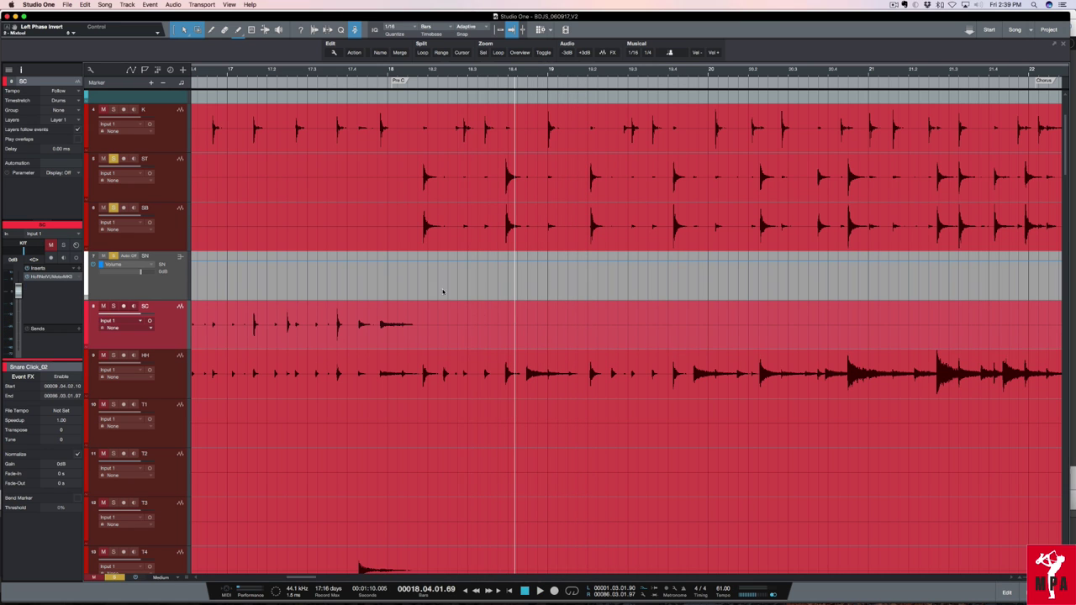
Zoom out to the whole song, then select and solo the OH L overhead track.
scroll(443, 292, "left", 10)
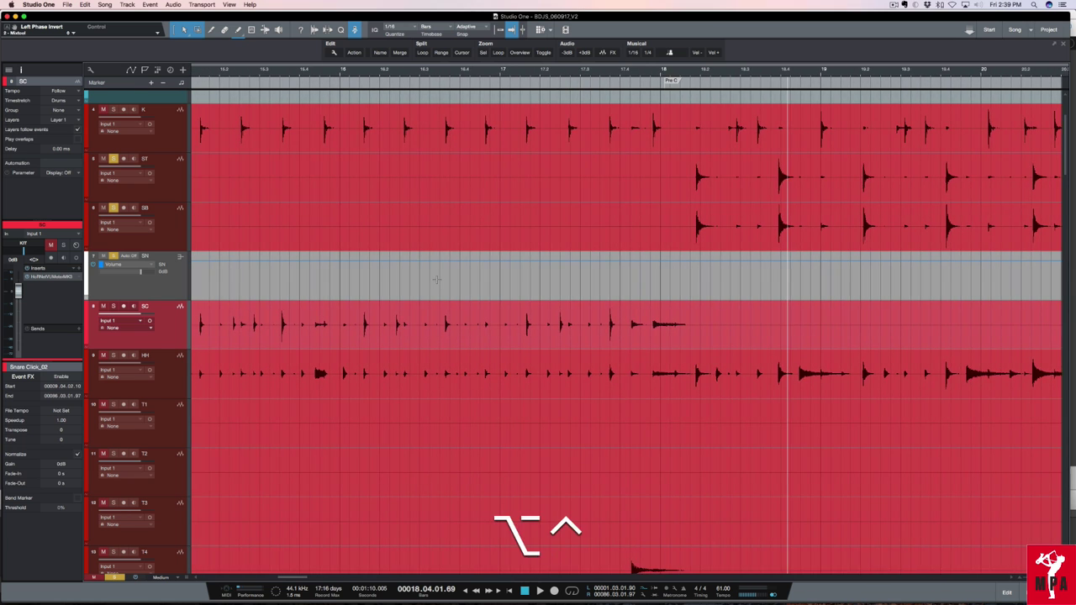
key("ctrl+alt+2")
scroll(357, 391, "down", 2)
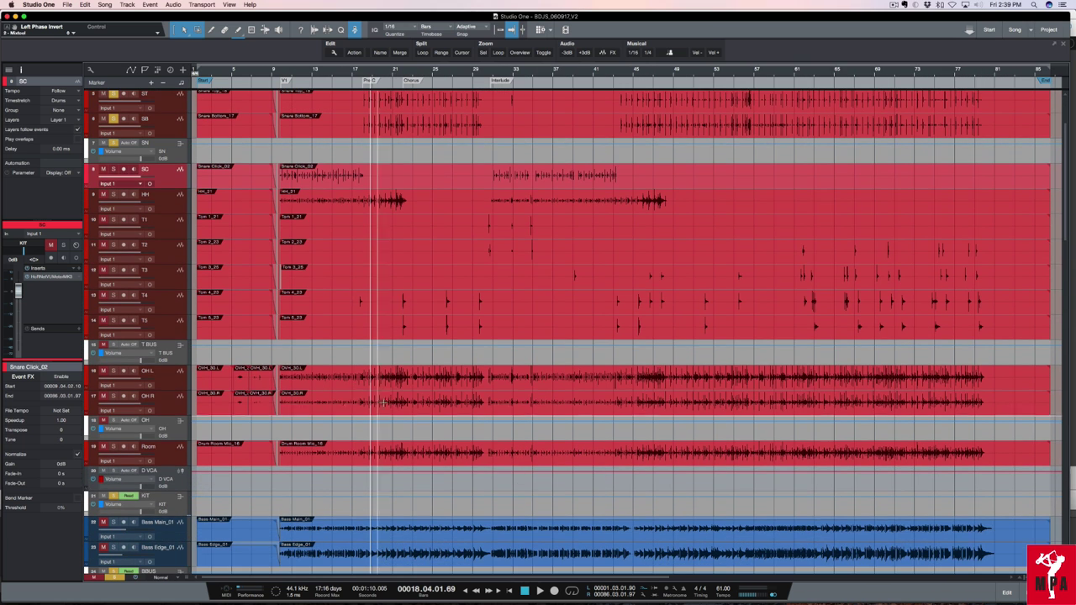
left_click(175, 374)
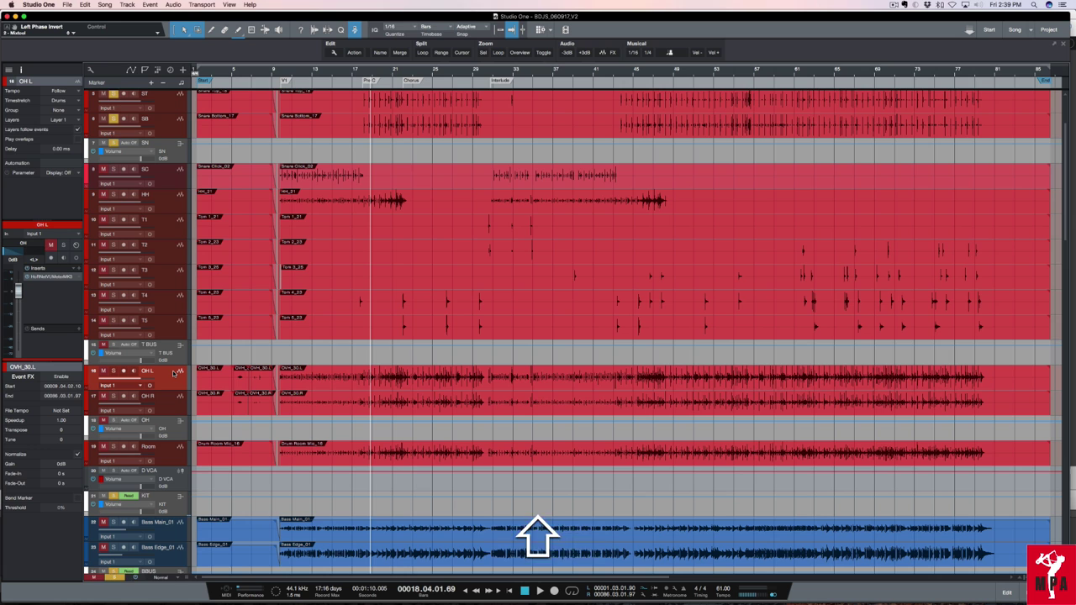
key("shift+super+s")
left_click(112, 371)
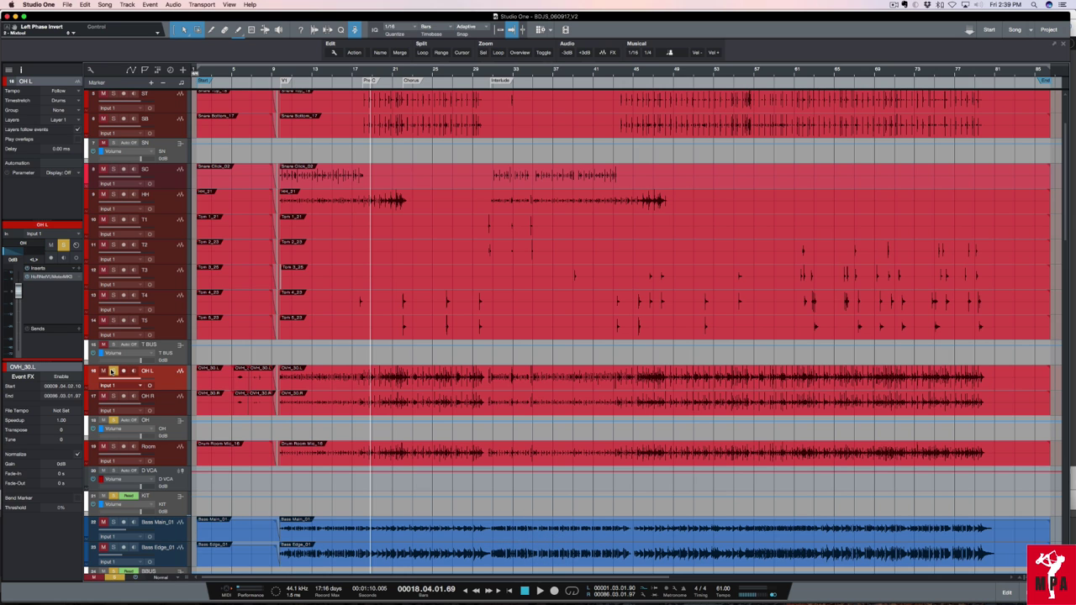
Flip OH L's polarity in Mixtool during playback and return to the start.
scroll(157, 381, "up", 3)
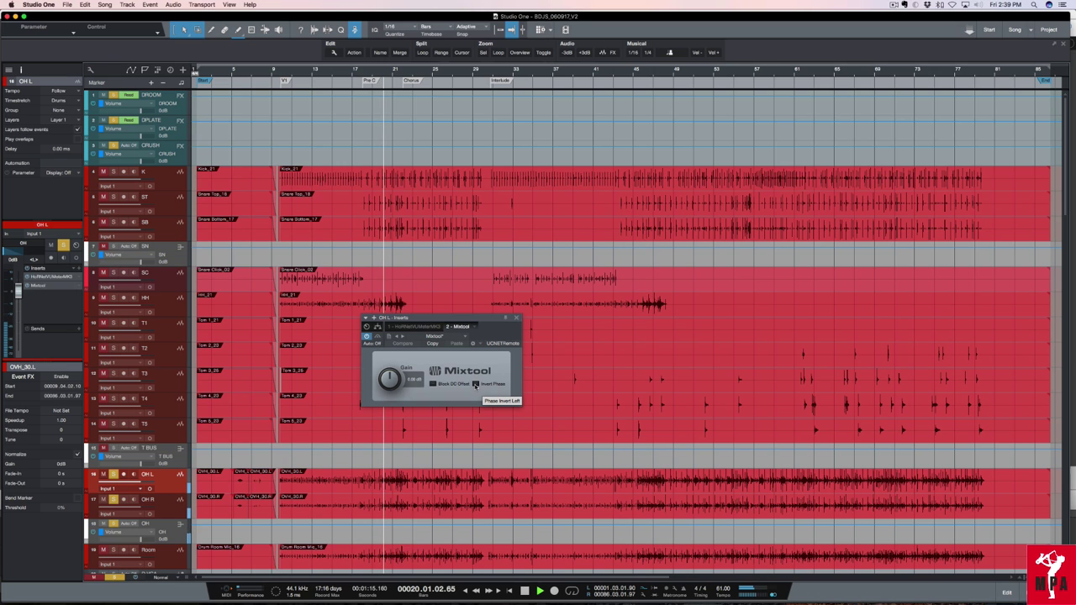
left_click(476, 384)
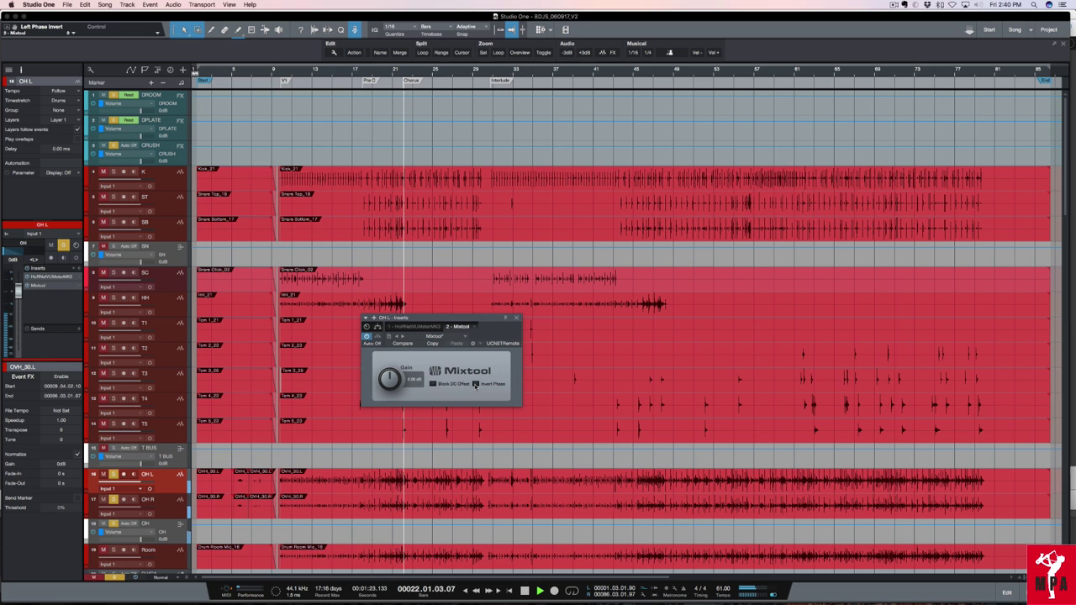
key("space")
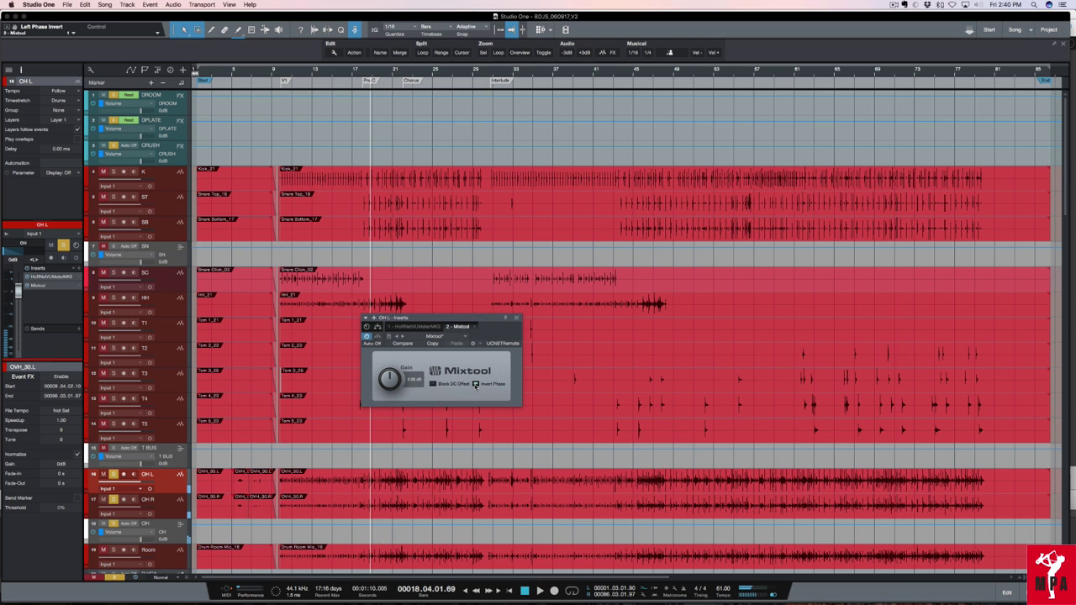
Stop playback and zoom in on the OH L and OH R transients.
key("space")
scroll(381, 498, "up", 10)
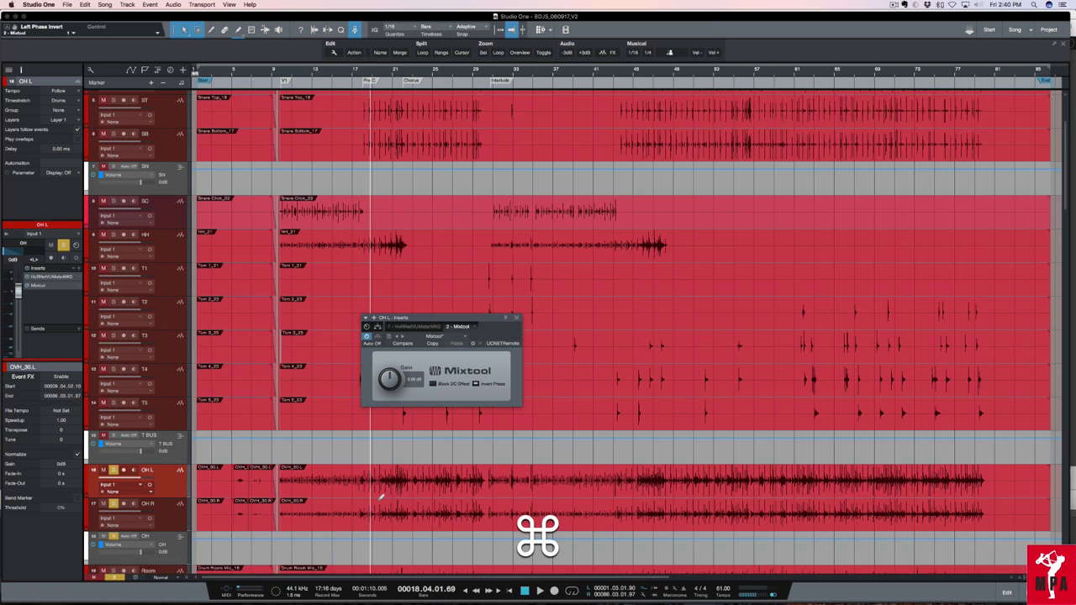
scroll(381, 498, "up", 3)
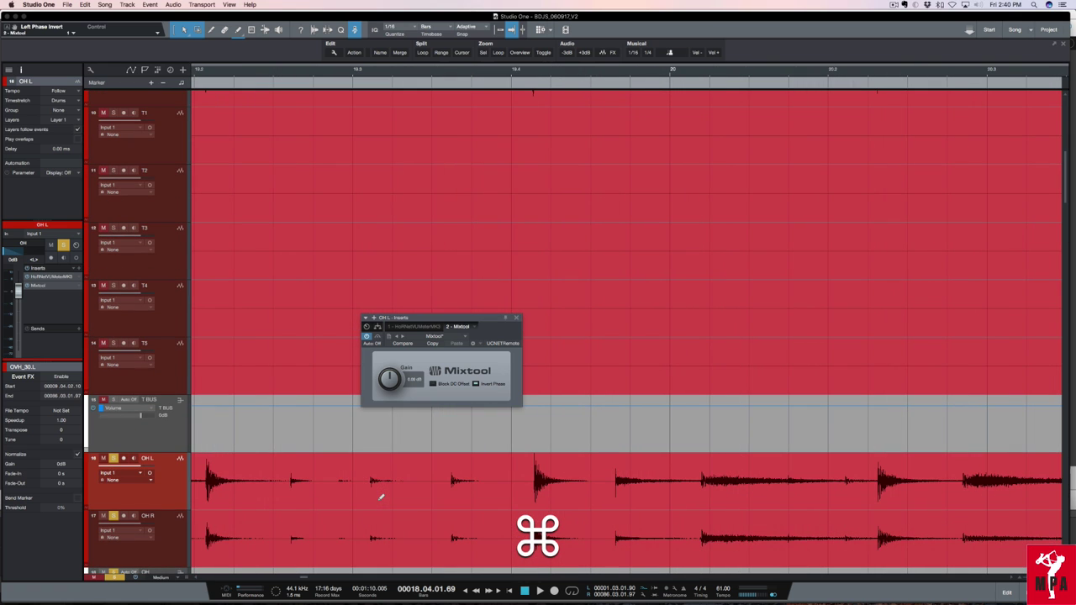
scroll(516, 483, "up", 8)
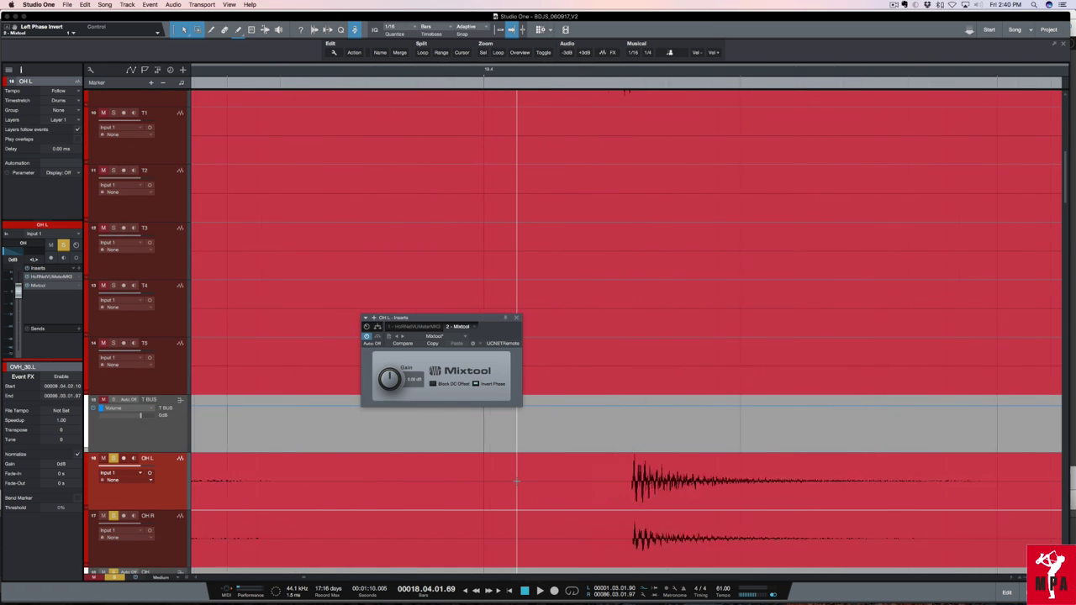
scroll(516, 484, "up", 3)
scroll(513, 488, "right", 10)
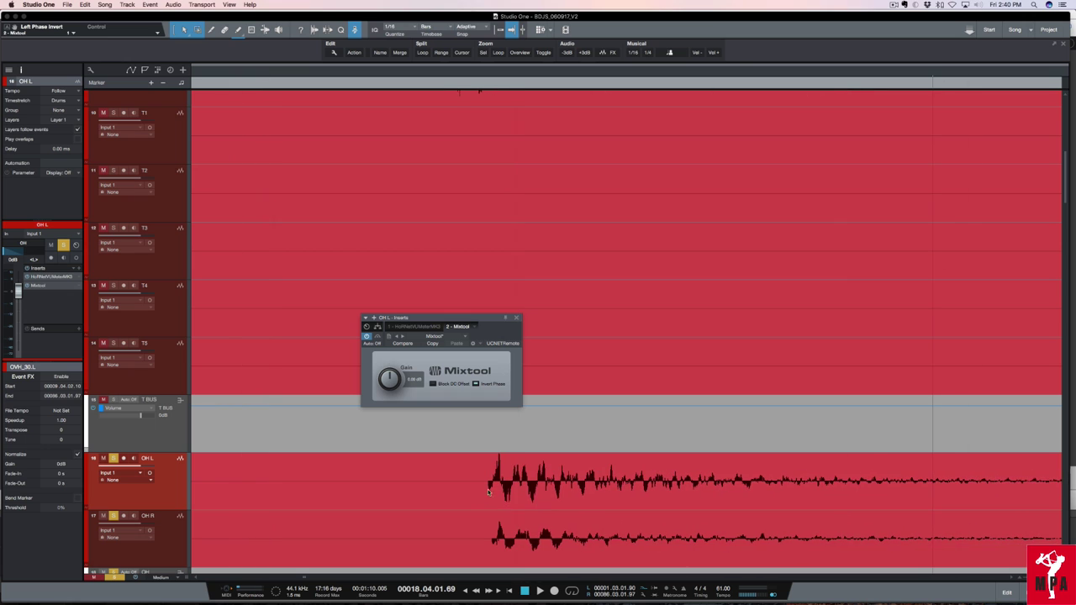
scroll(508, 496, "up", 5)
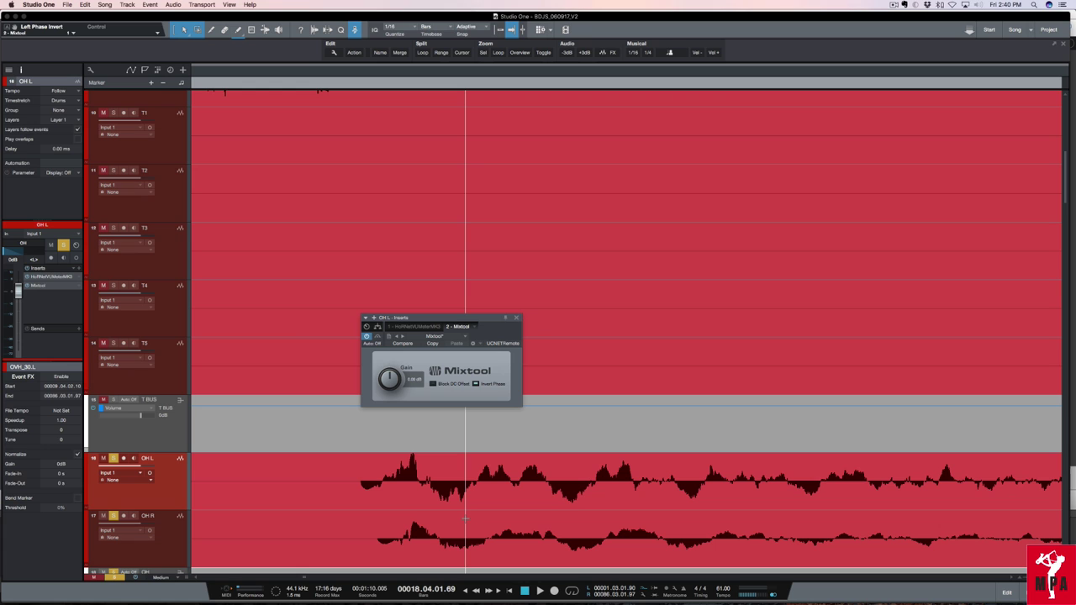
Zoom back out slightly and close the OH L Mixtool window.
scroll(492, 506, "down", 3)
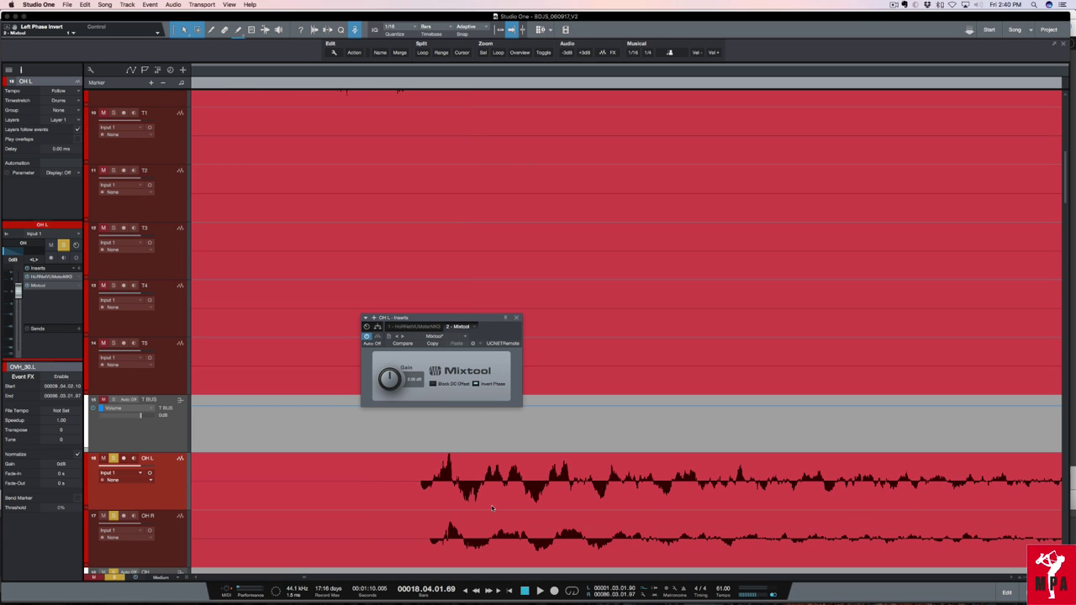
scroll(492, 507, "down", 2)
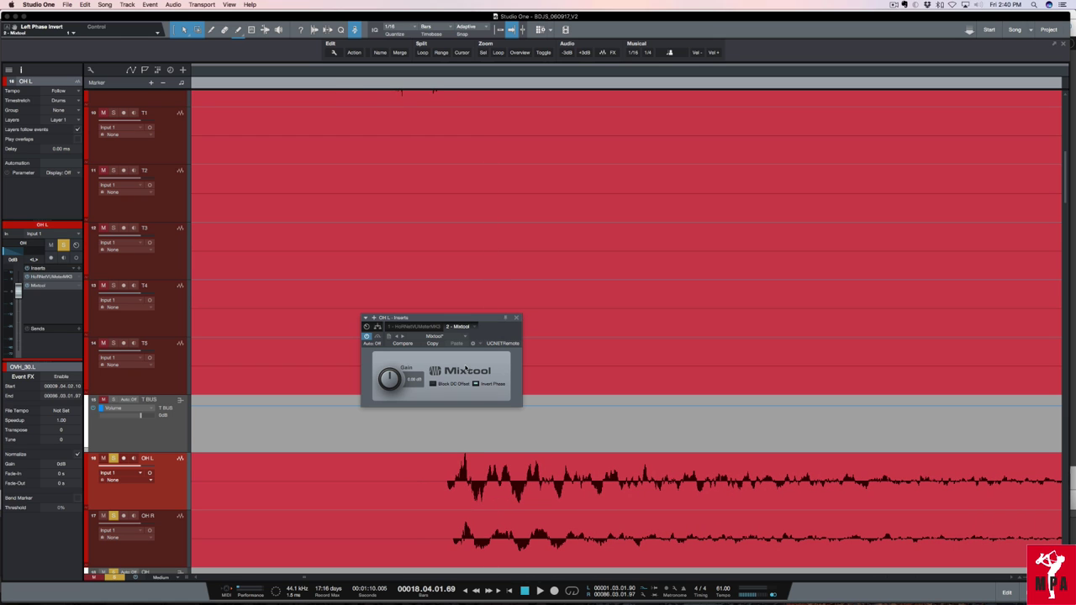
left_click(517, 320)
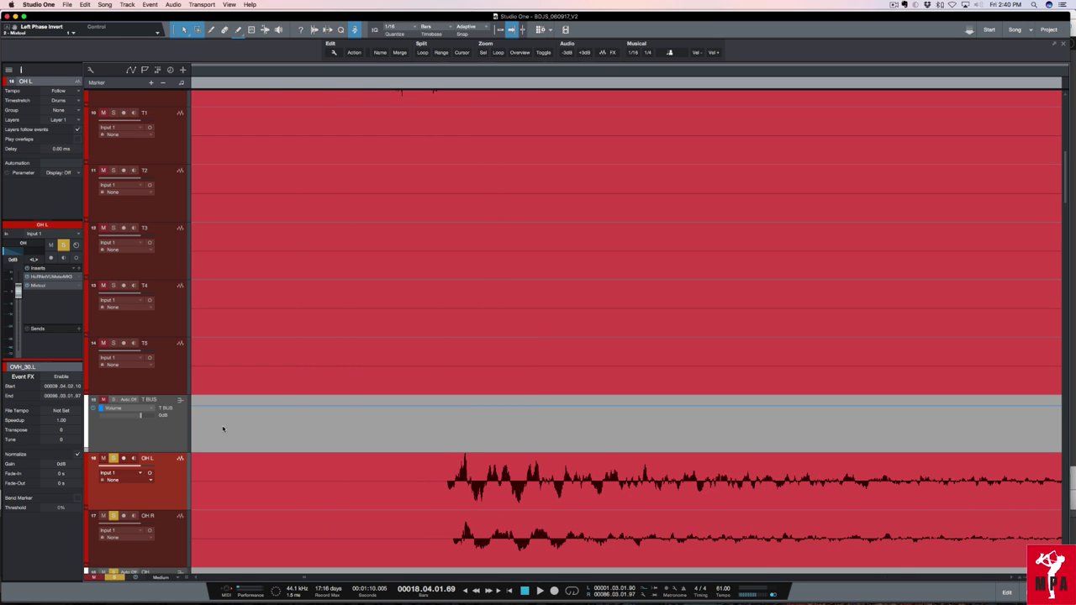
In the Console, select the snare channels and solo the SN and OH buses.
key("F3")
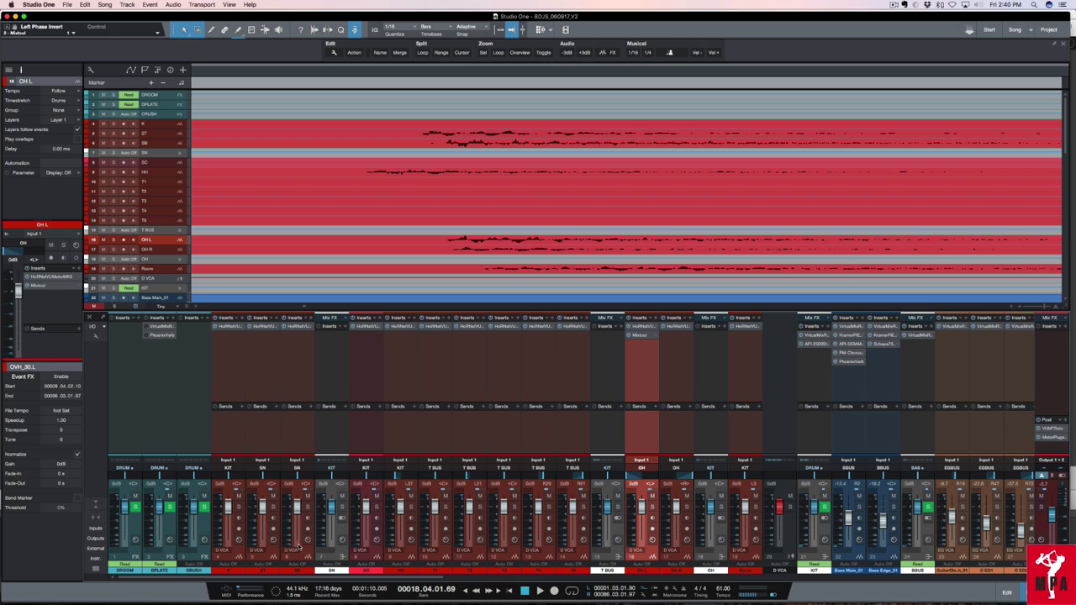
left_click(271, 553)
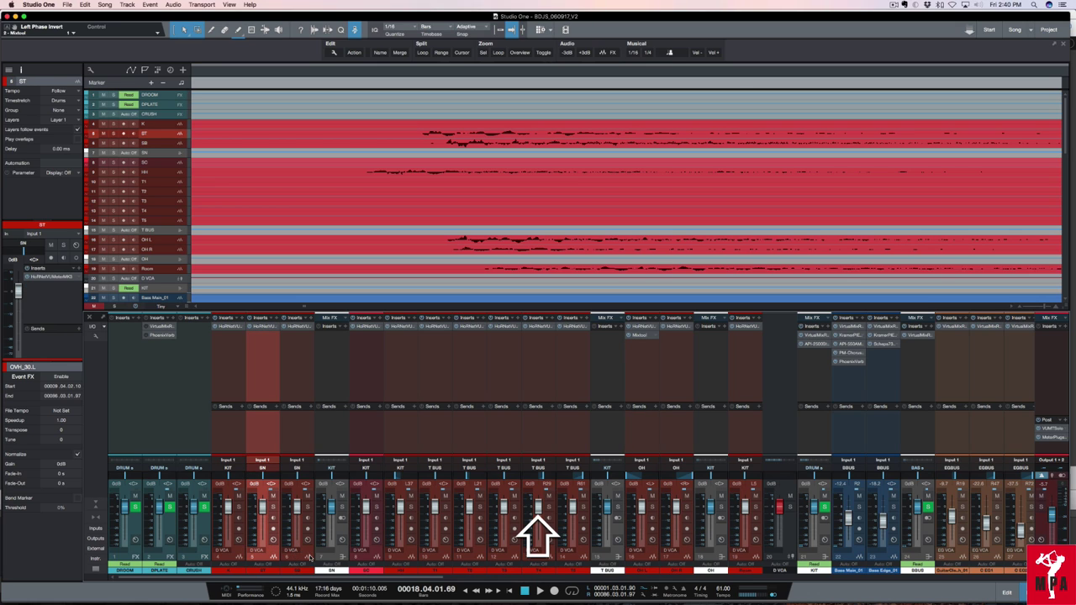
left_click(307, 556, "shift")
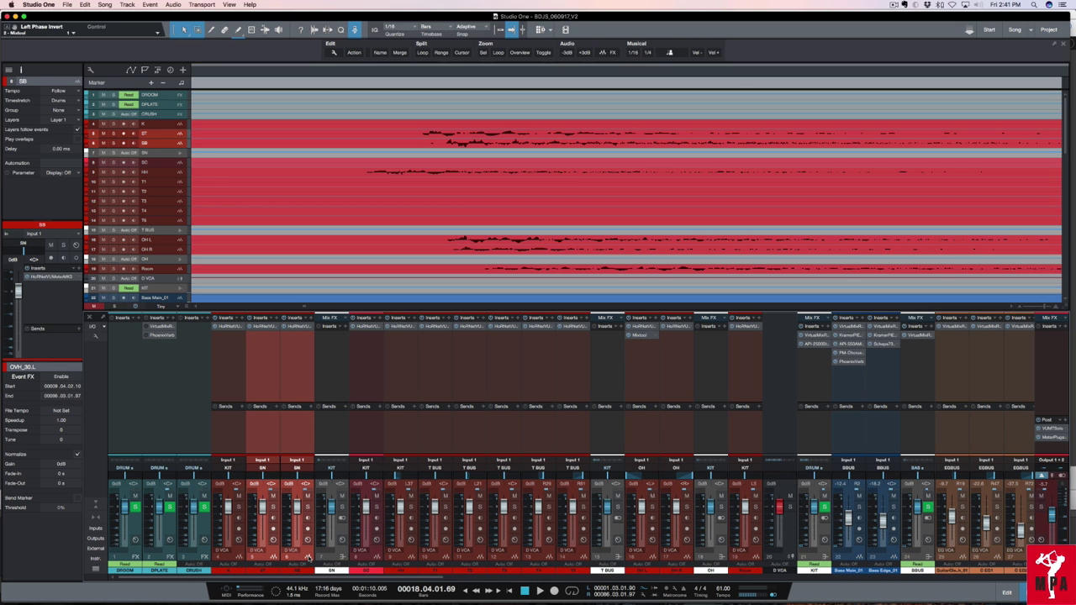
left_click(340, 557)
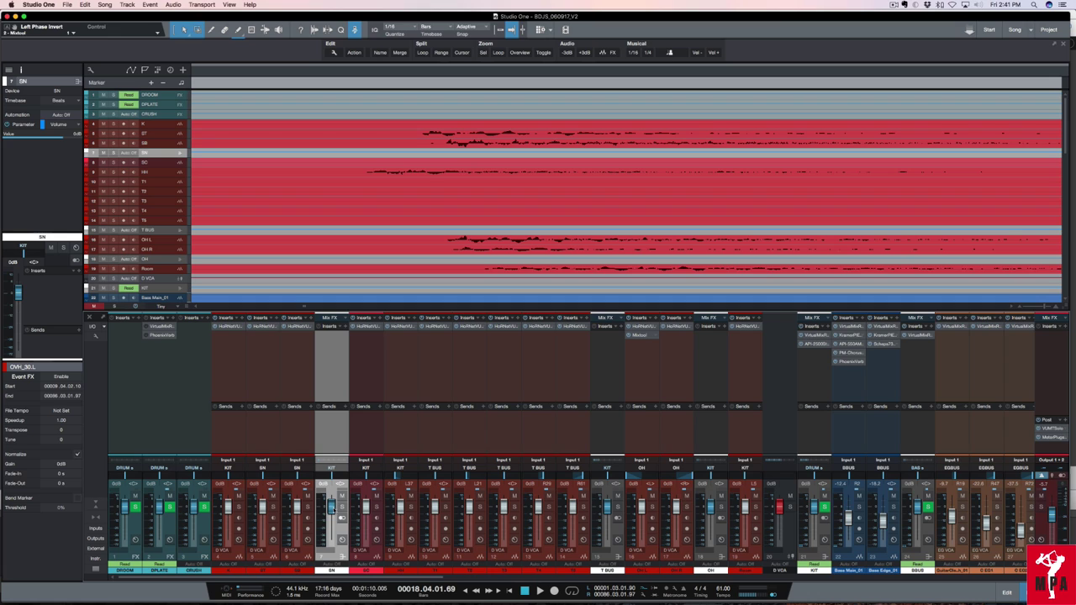
left_click(341, 514)
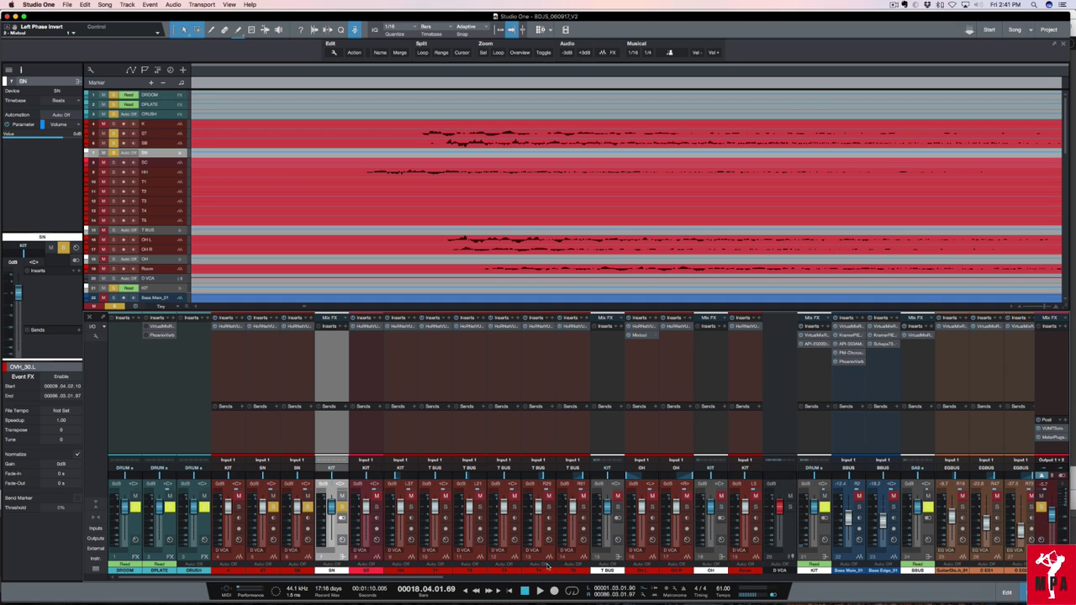
left_click(721, 509)
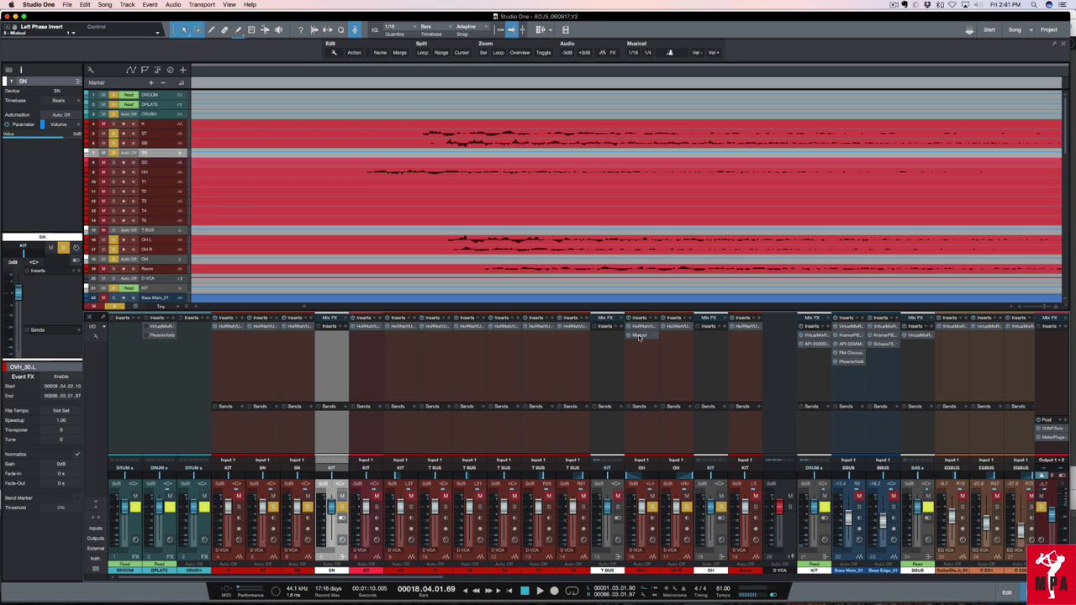
Copy Mixtool to the OH bus and compare inverting left versus right polarity.
left_click_drag(639, 335, 717, 345)
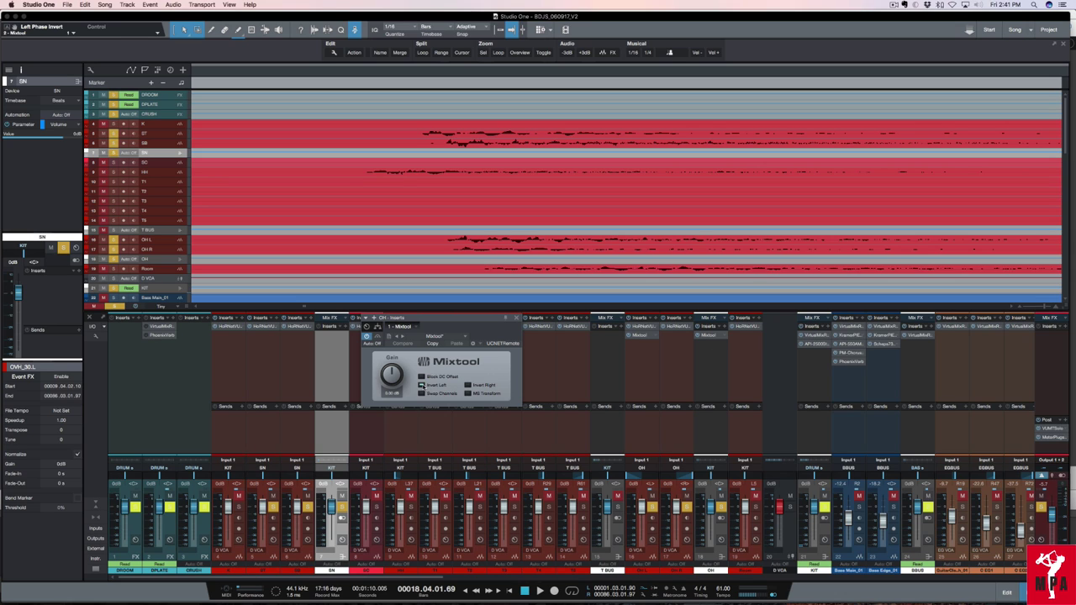
left_click(421, 385)
key("space")
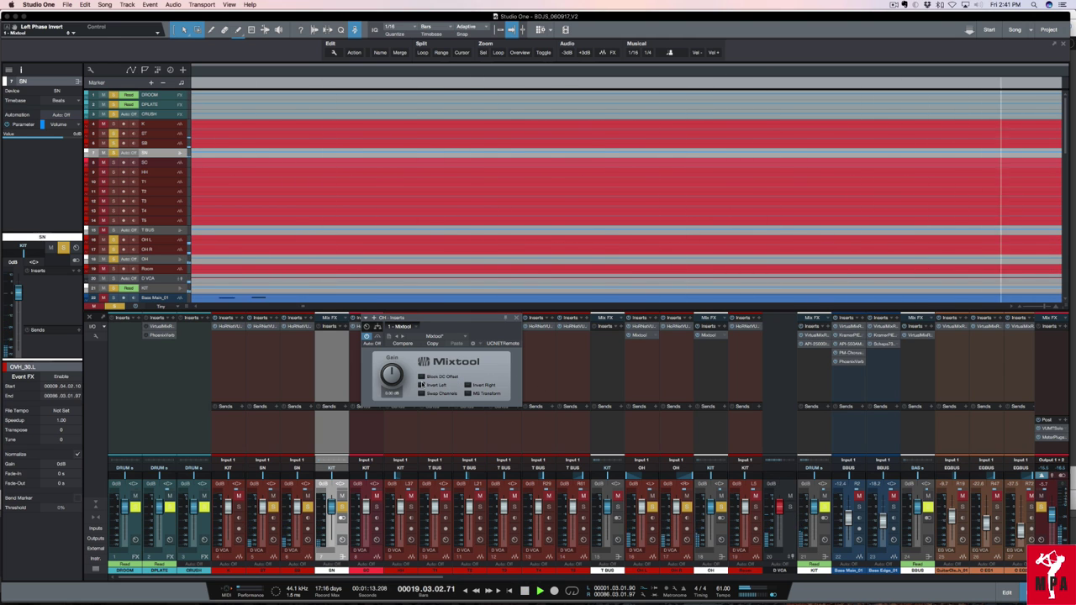
key("ctrl+alt+2")
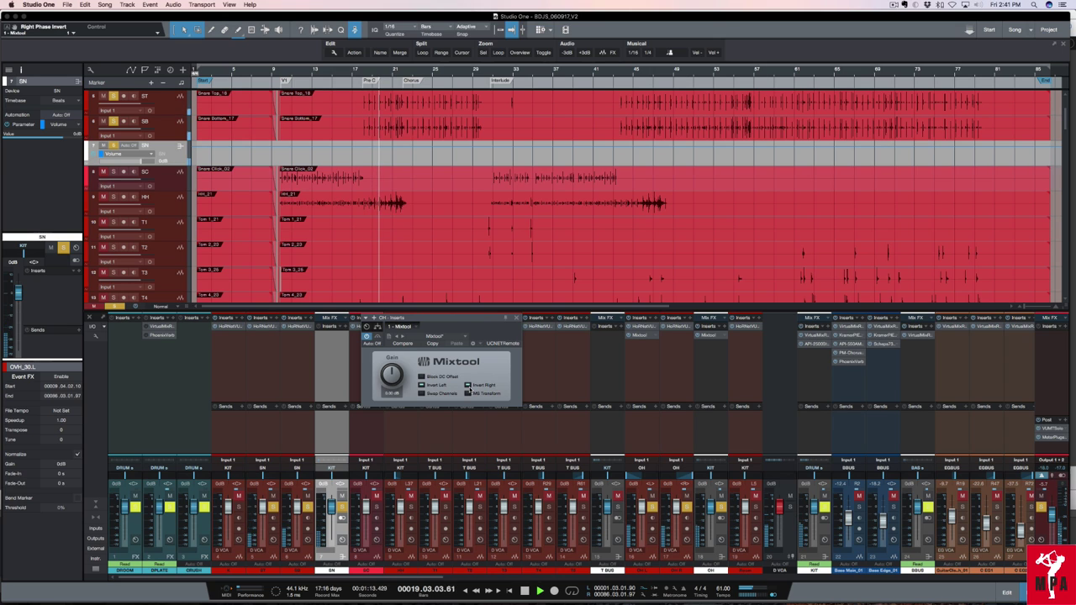
left_click(422, 385)
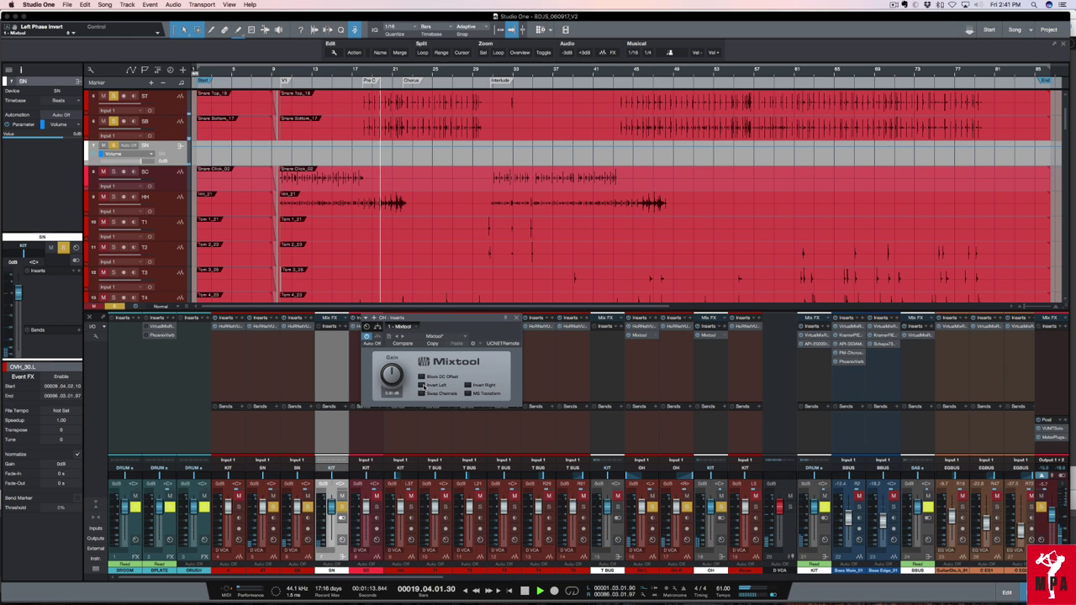
left_click(467, 385)
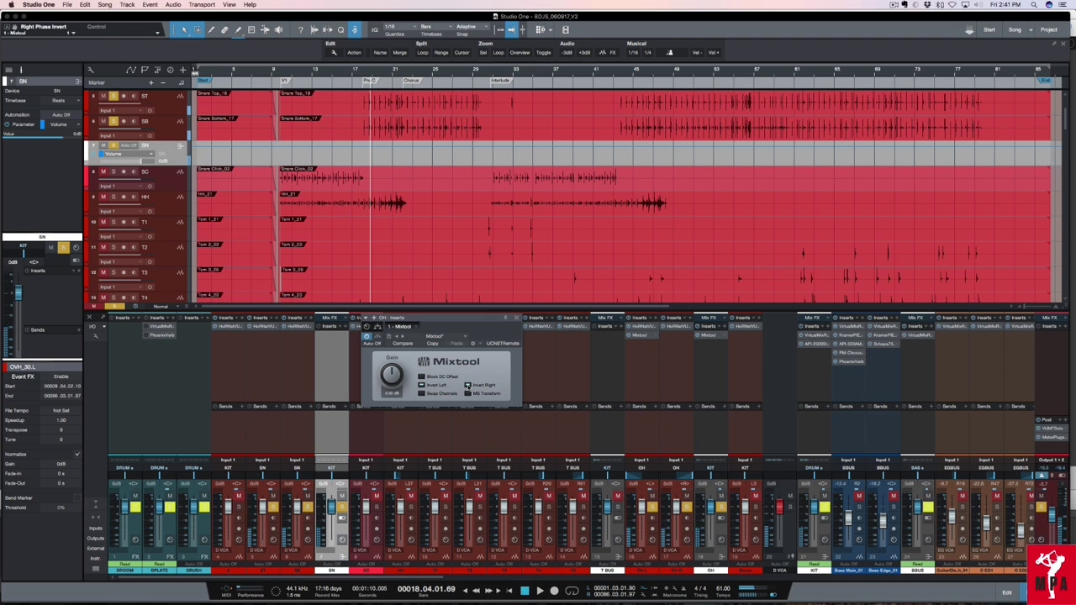
left_click(421, 386)
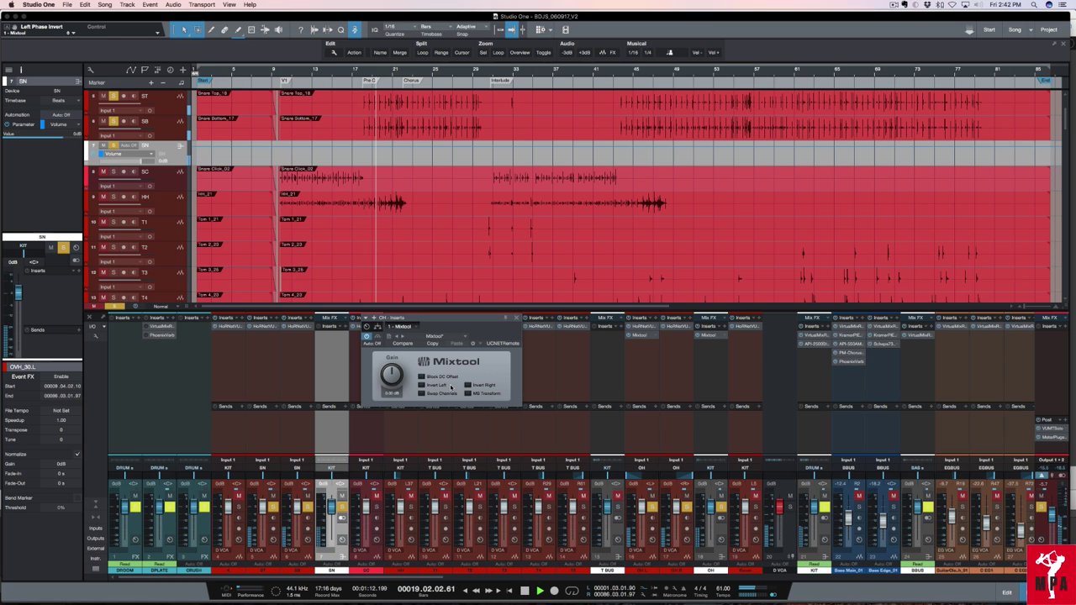
key("space")
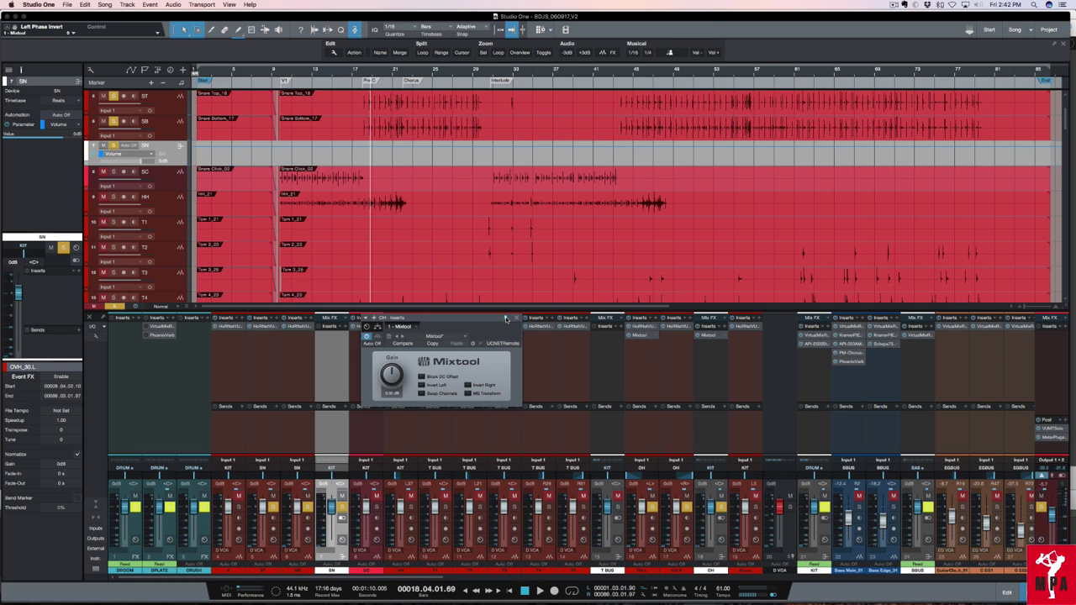
Check Invert Right in the OH bus Mixtool, then close the OH L track's Mixtool window.
left_click(650, 337)
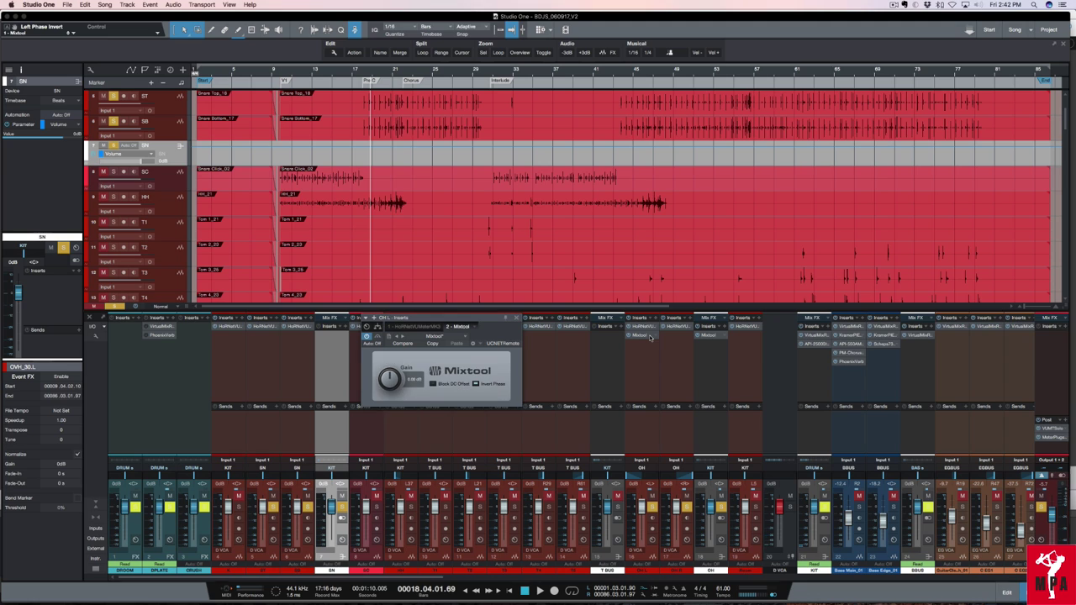
left_click_drag(477, 319, 484, 412)
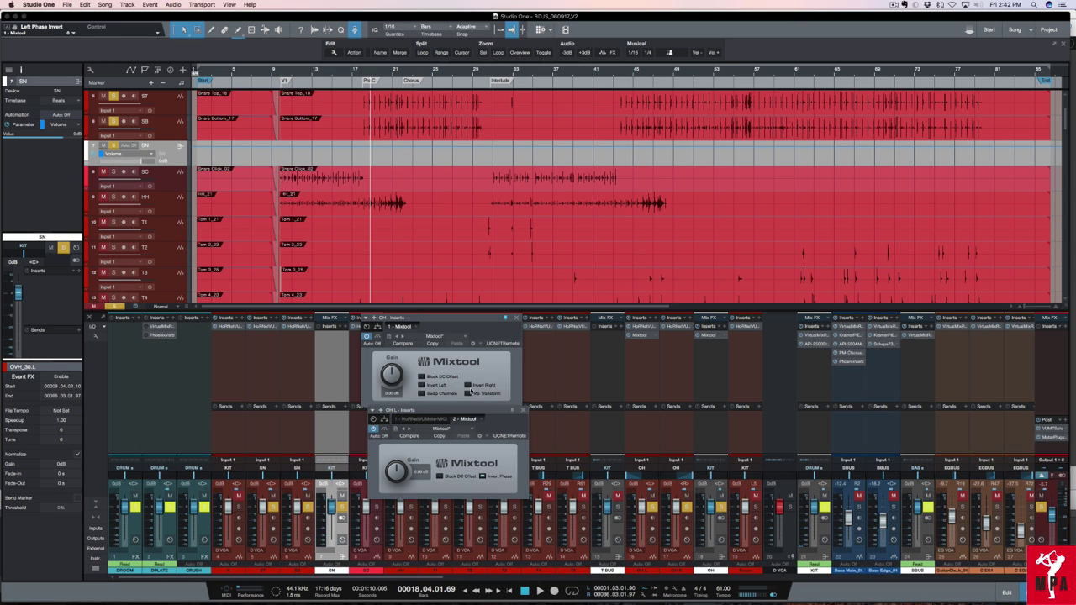
left_click(485, 388)
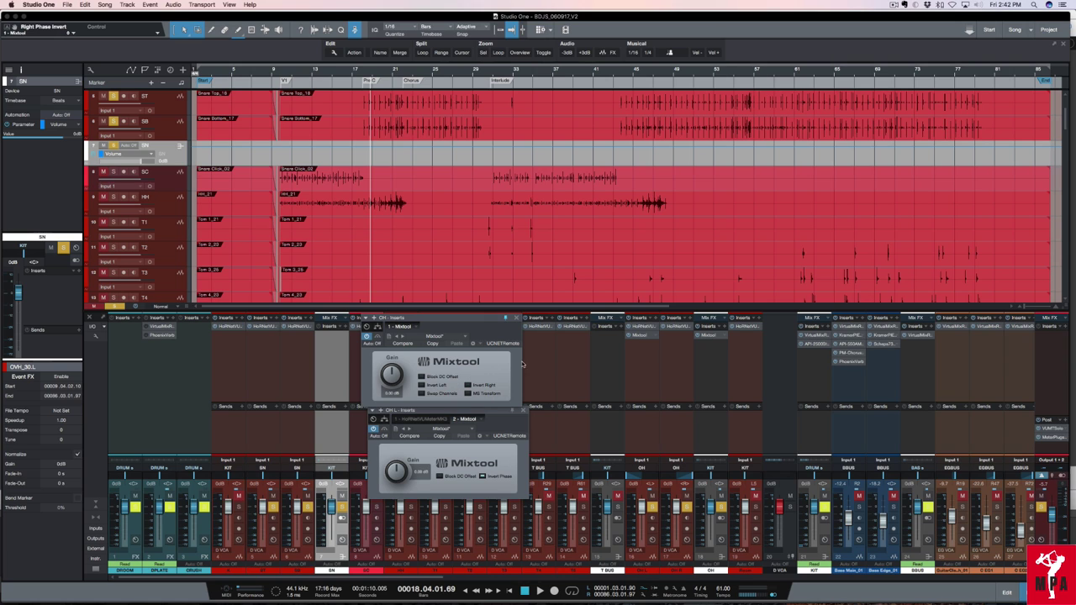
left_click_drag(482, 319, 487, 315)
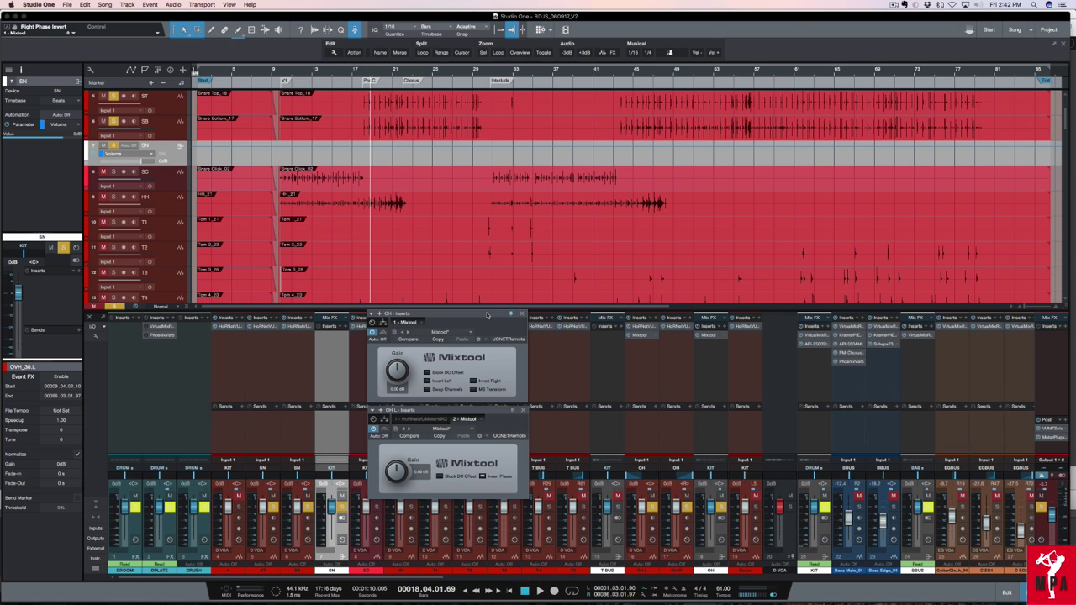
left_click(523, 410)
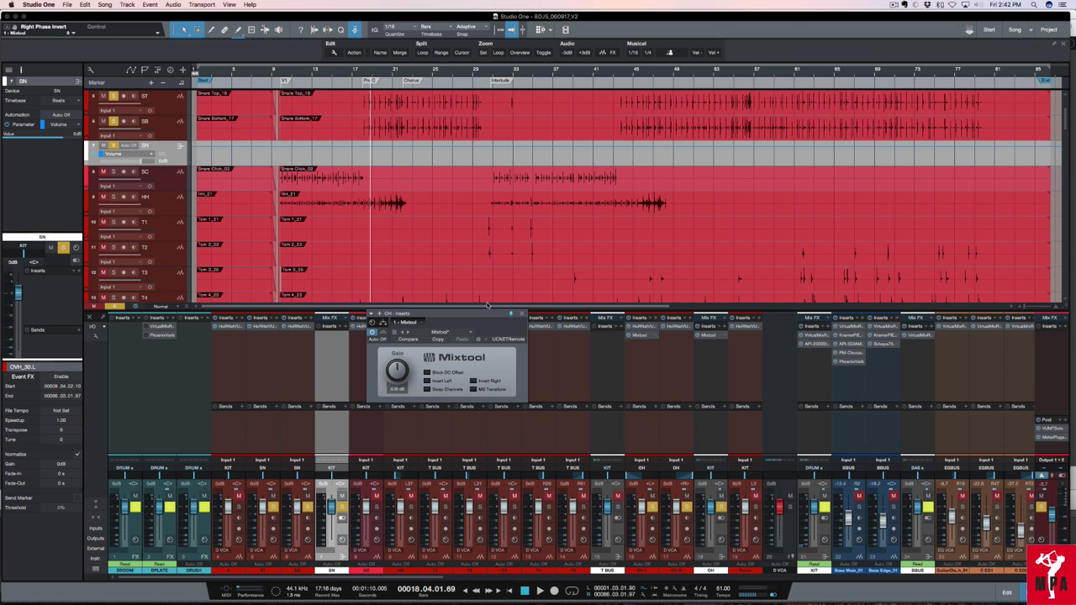
Flip both the left and right overhead polarity in Mixtool and audition the result during playback.
left_click_drag(476, 316, 504, 326)
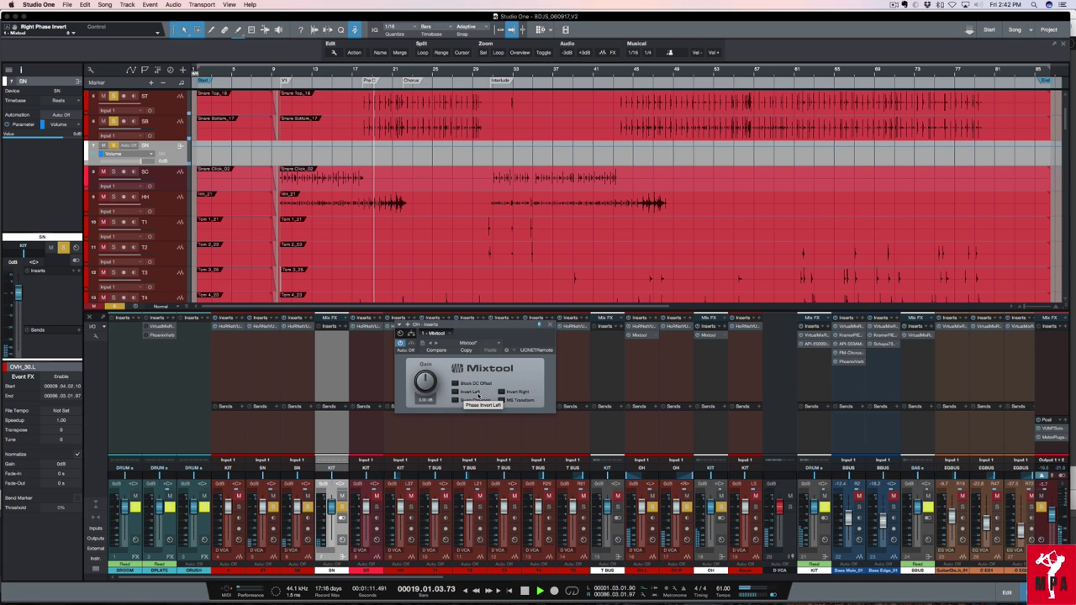
key("space")
left_click(455, 393)
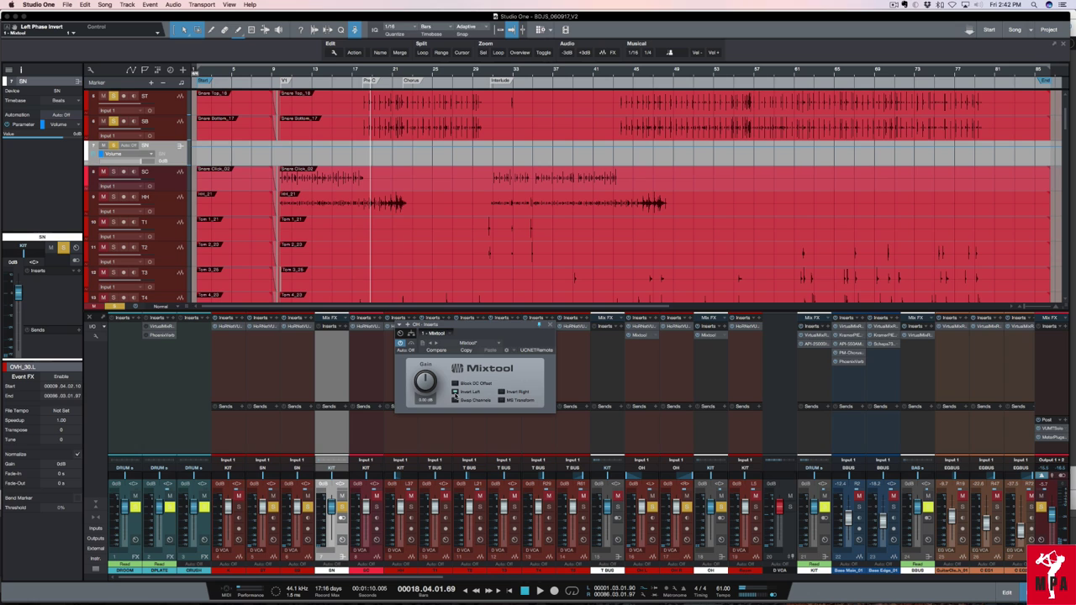
left_click(501, 392)
key("space")
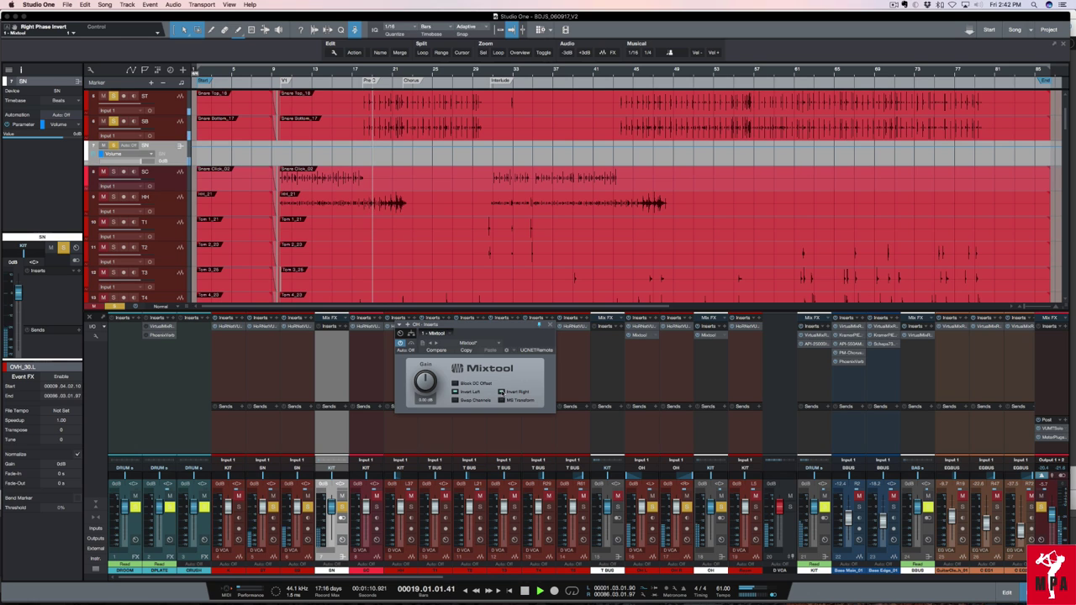
key("space")
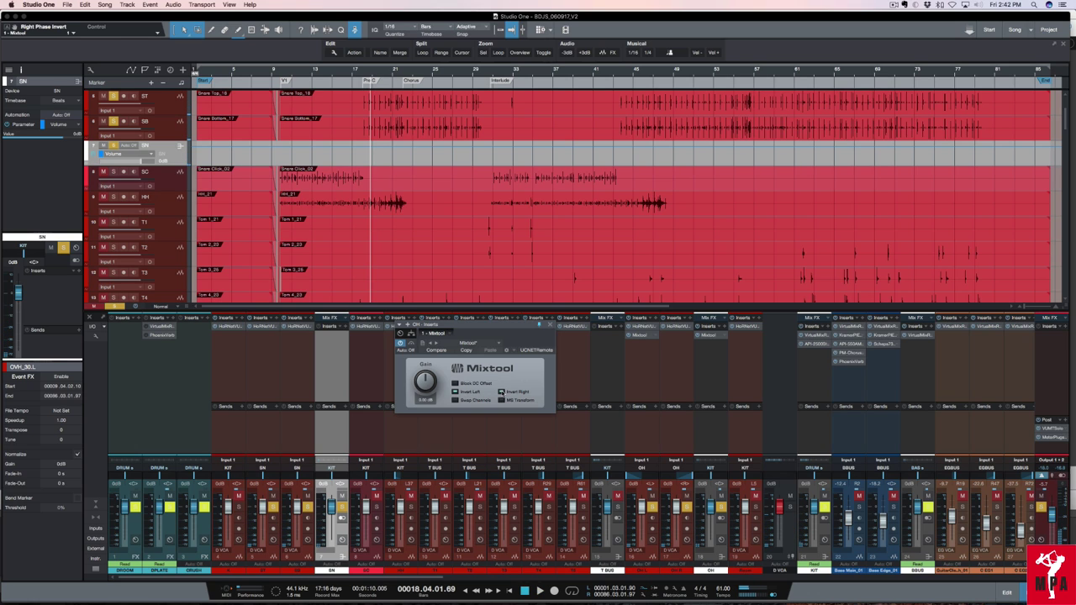
key("space")
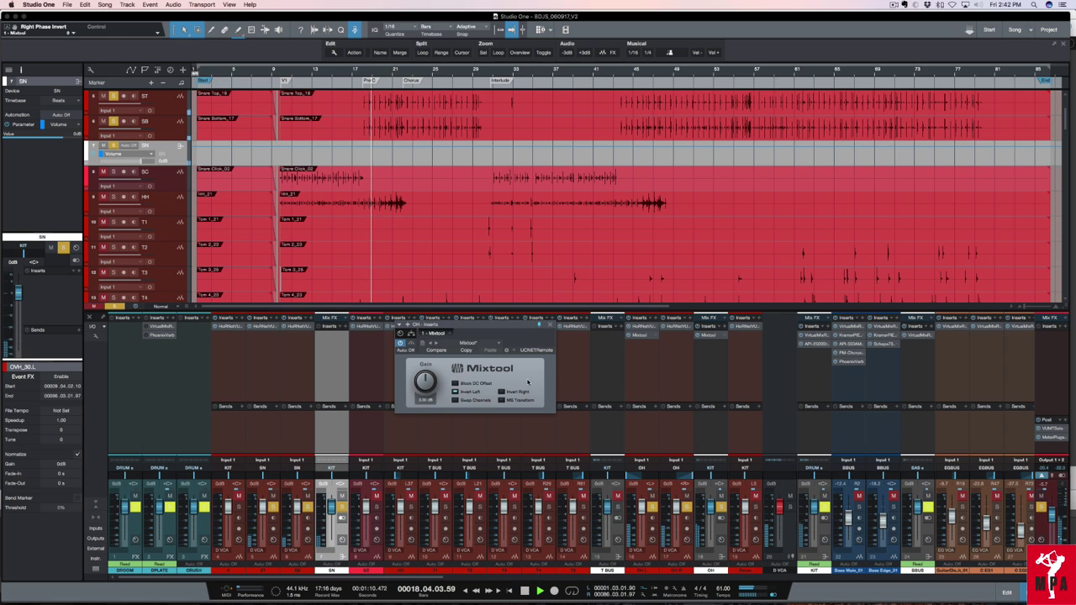
key("space")
key("space")
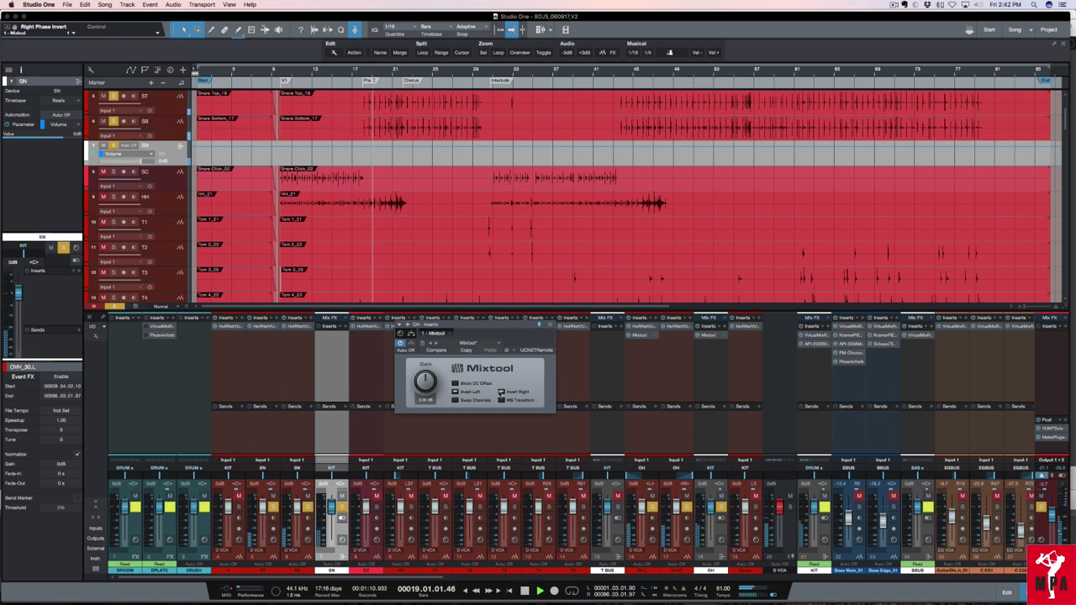
key("space")
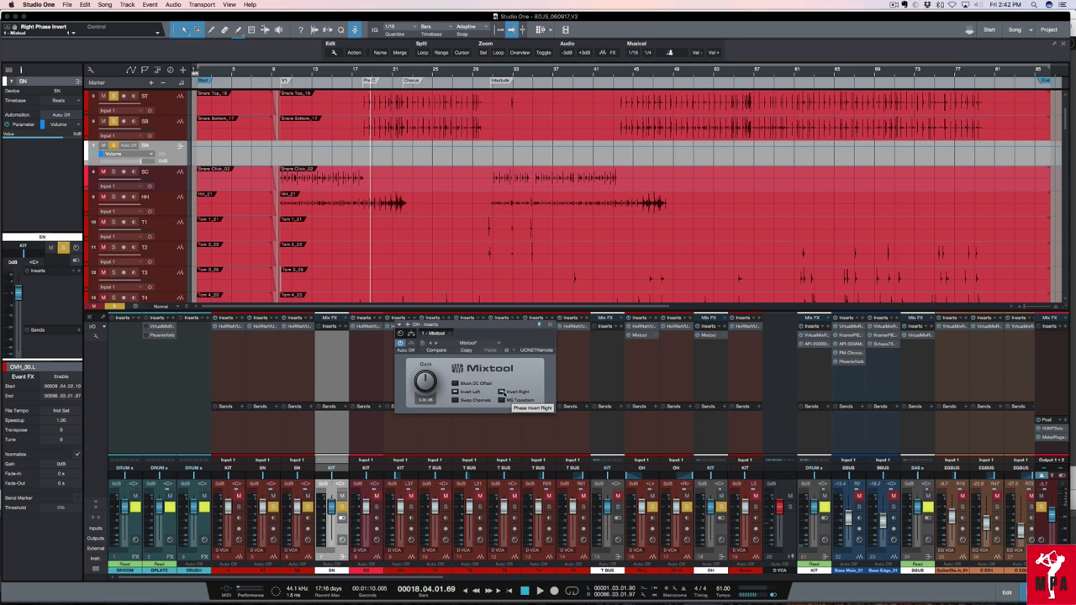
Toggle Invert Right, then Invert Left, auditioning each change, and close the Mixtool window.
left_click(502, 392)
key("space")
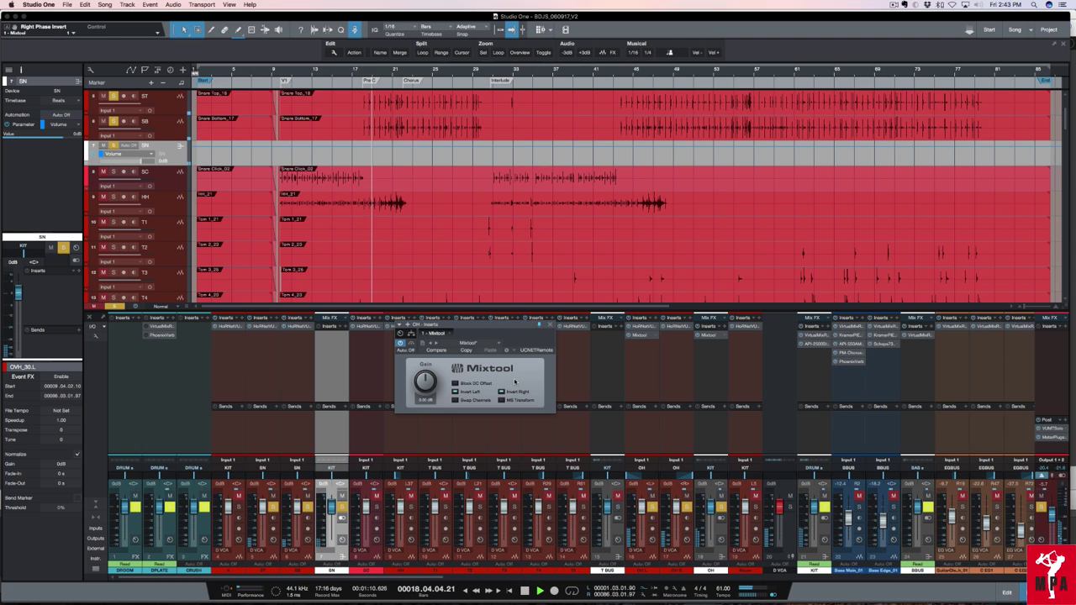
key("space")
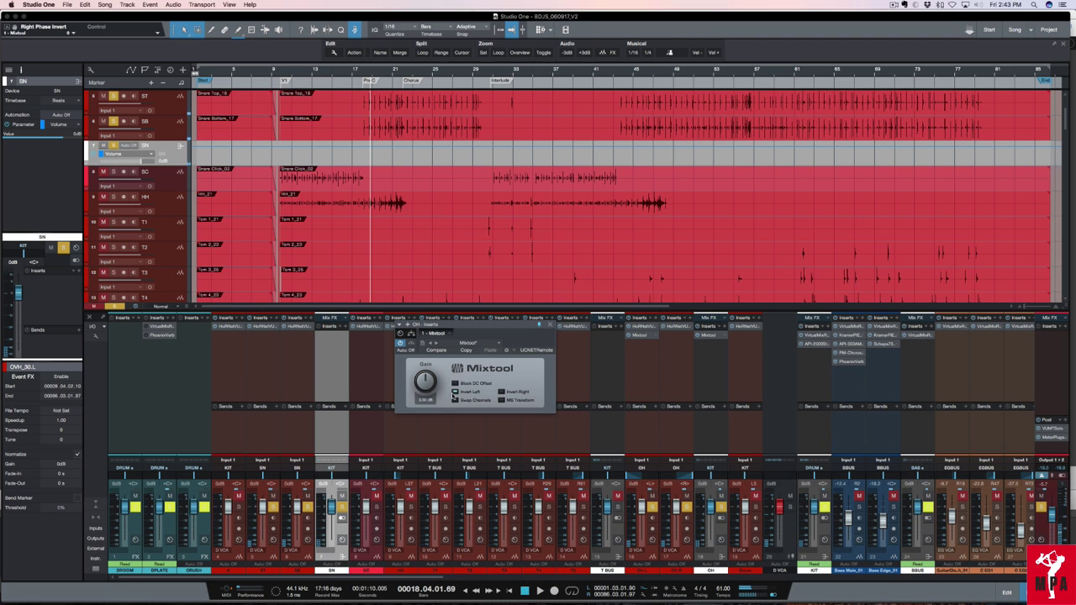
left_click(455, 393)
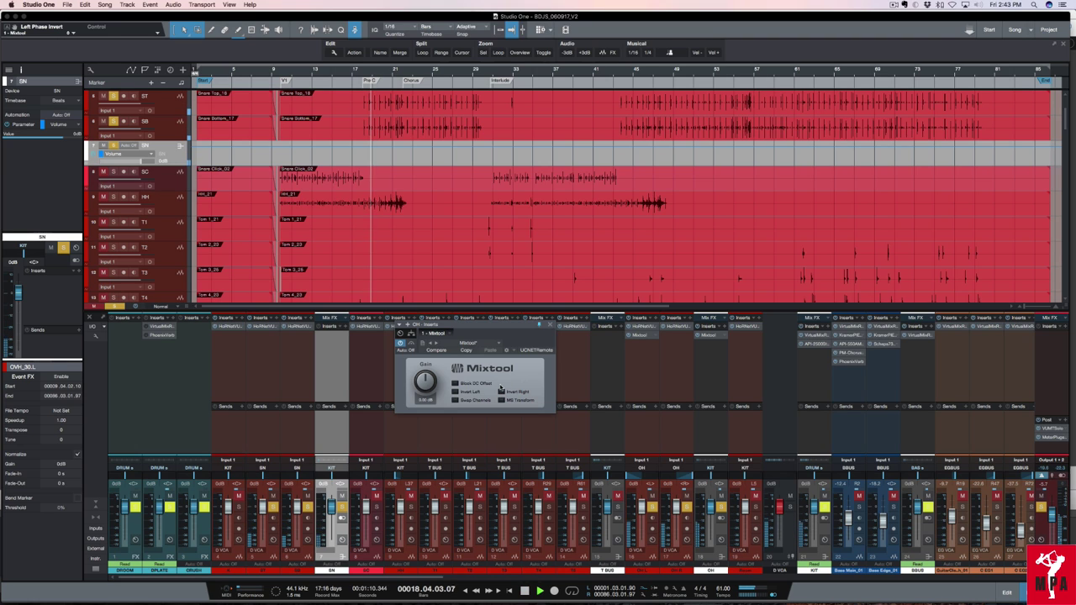
key("space")
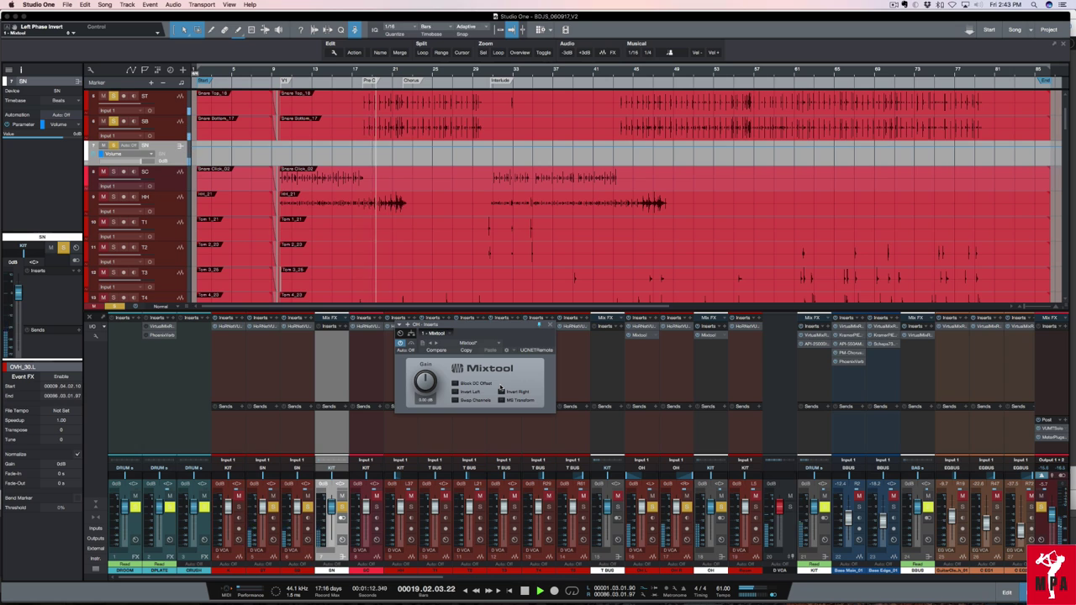
key("space")
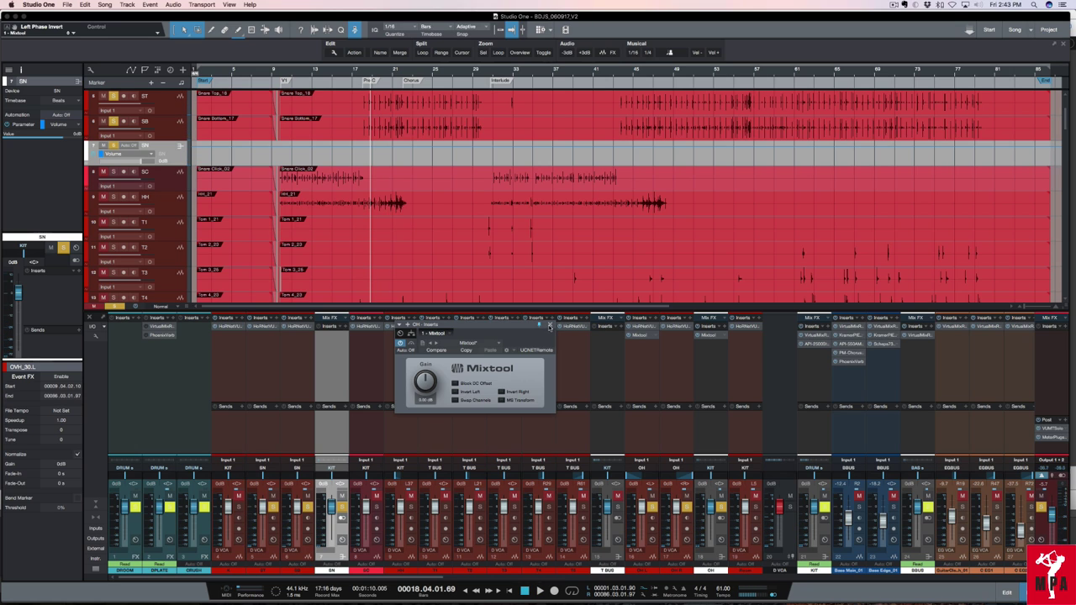
left_click(550, 326)
Remove Mixtool from the overhead channel, mute the snare track, and start playback.
right_click(723, 338)
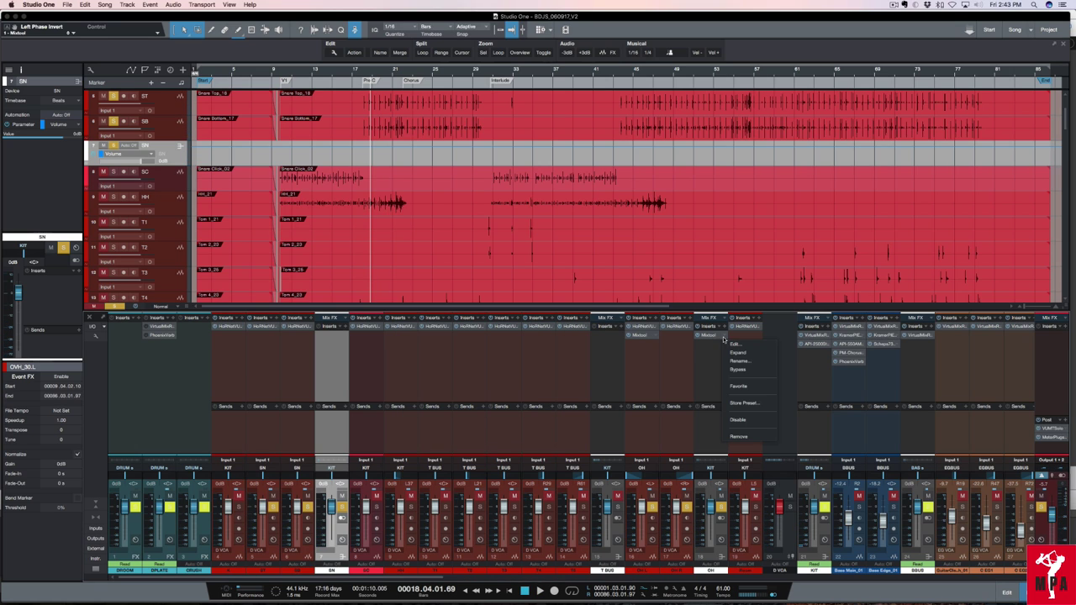
left_click(738, 437)
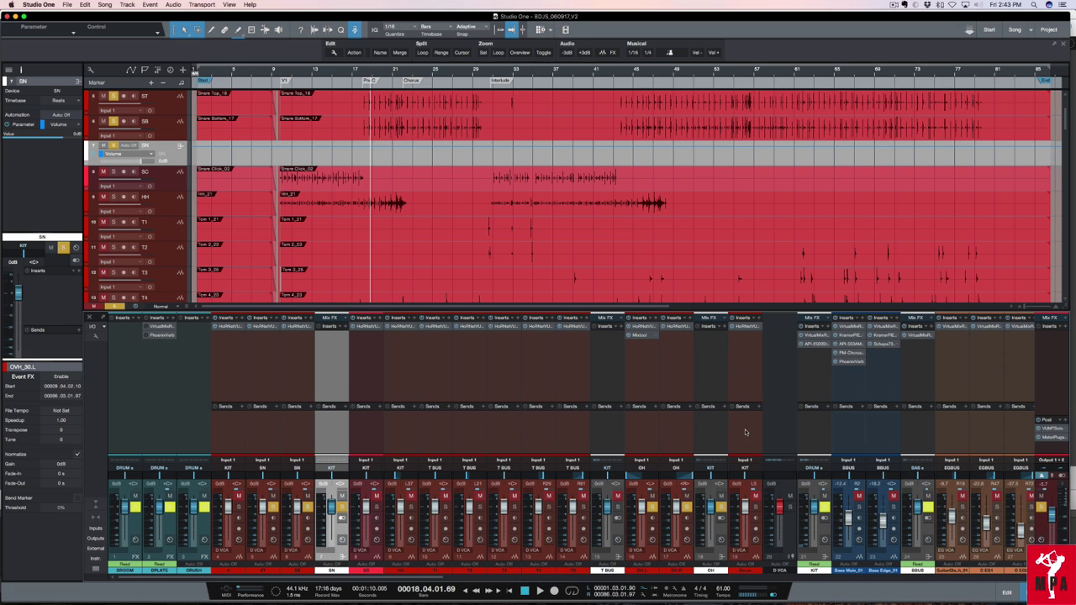
left_click(239, 497)
key("space")
key("space")
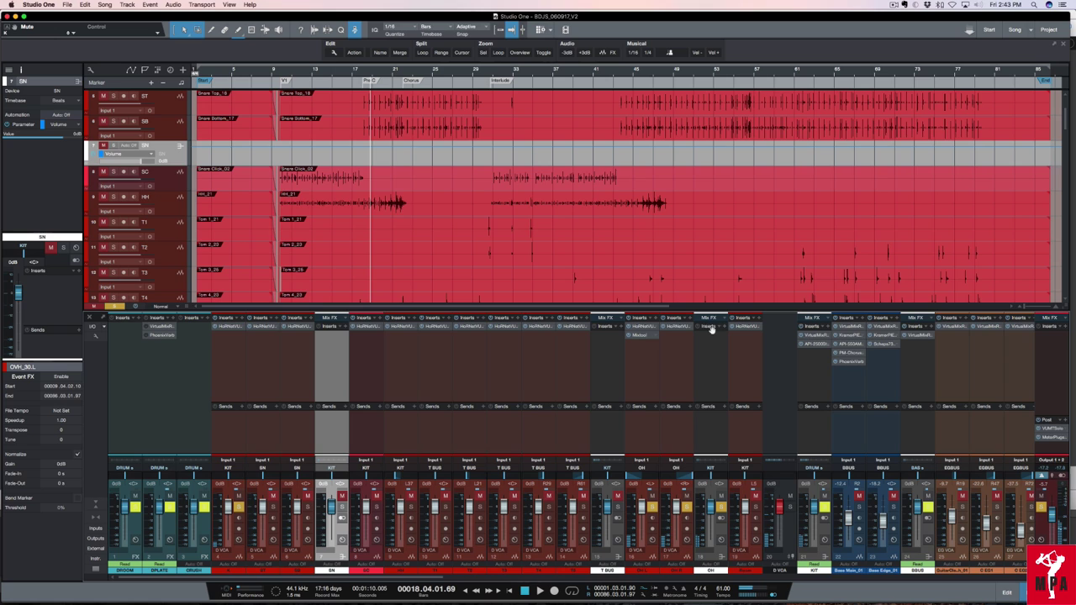
Copy Mixtool onto the overhead channel, audition Invert Left on and off, then close it.
left_click_drag(693, 340, 713, 341)
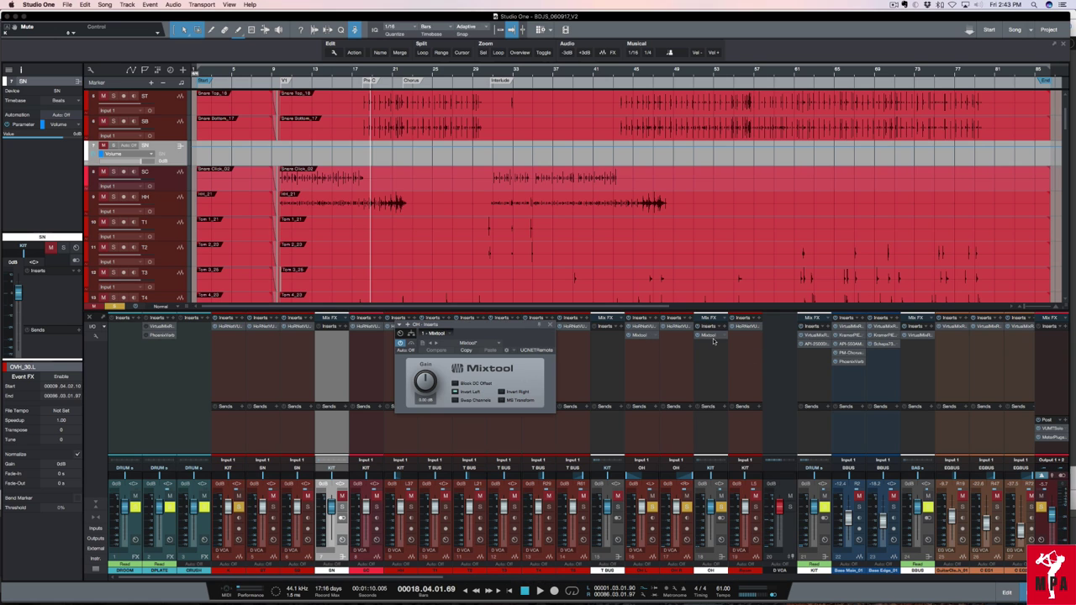
left_click(455, 392)
key("space")
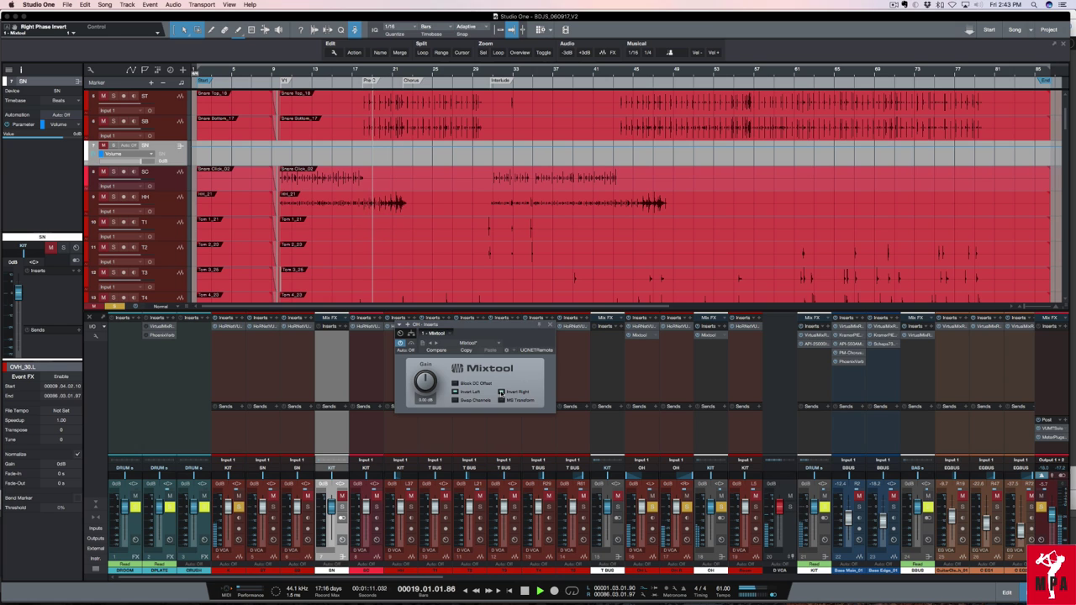
key("space")
left_click(455, 393)
key("space")
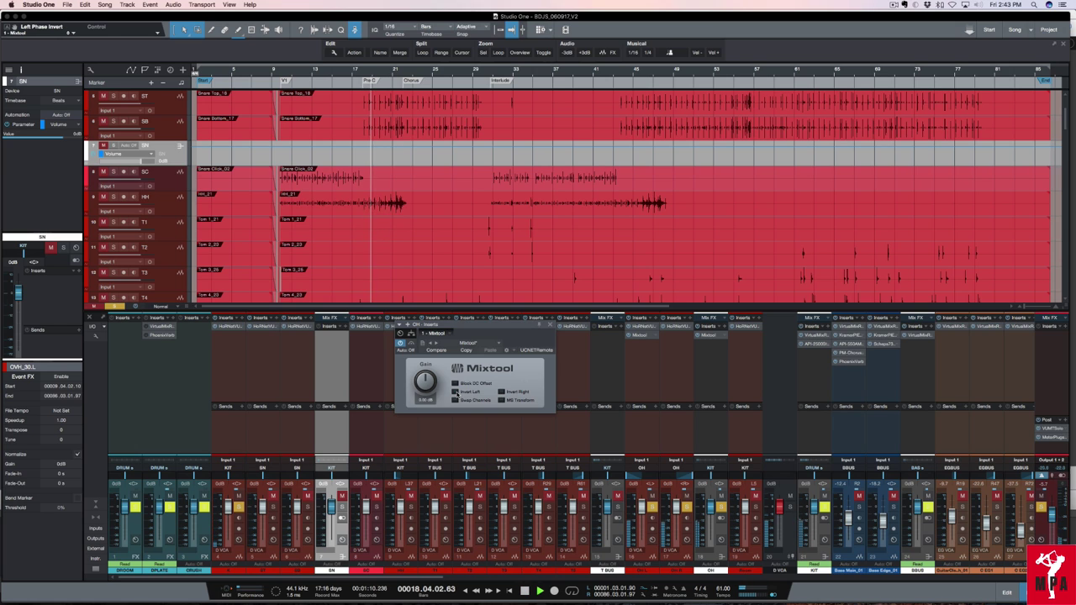
key("space")
left_click(551, 325)
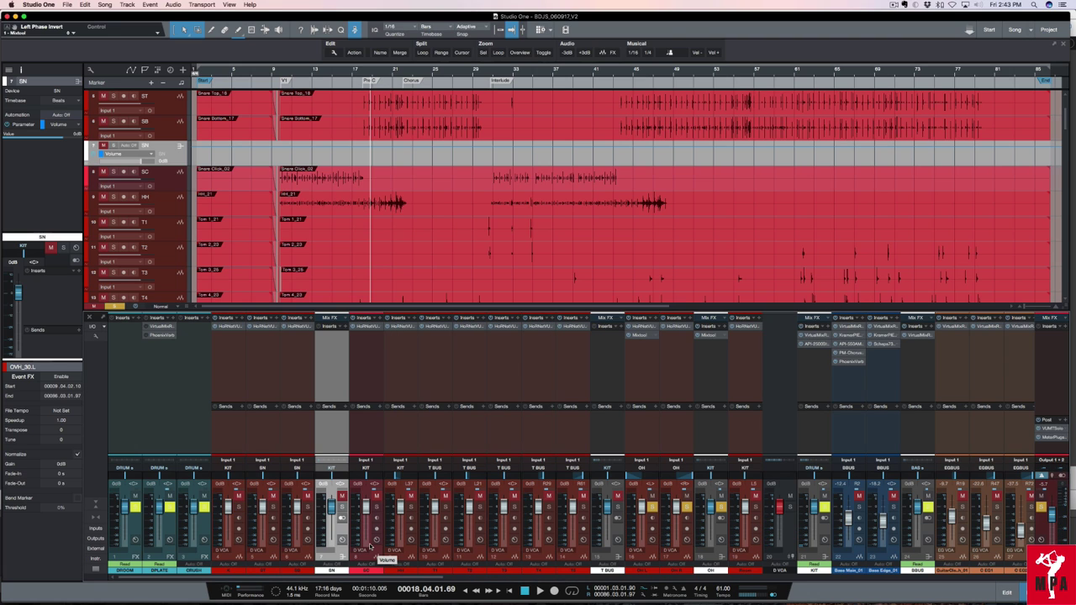
Zoom the timeline and start playback from just before bar 30.
scroll(476, 536, "right", 1)
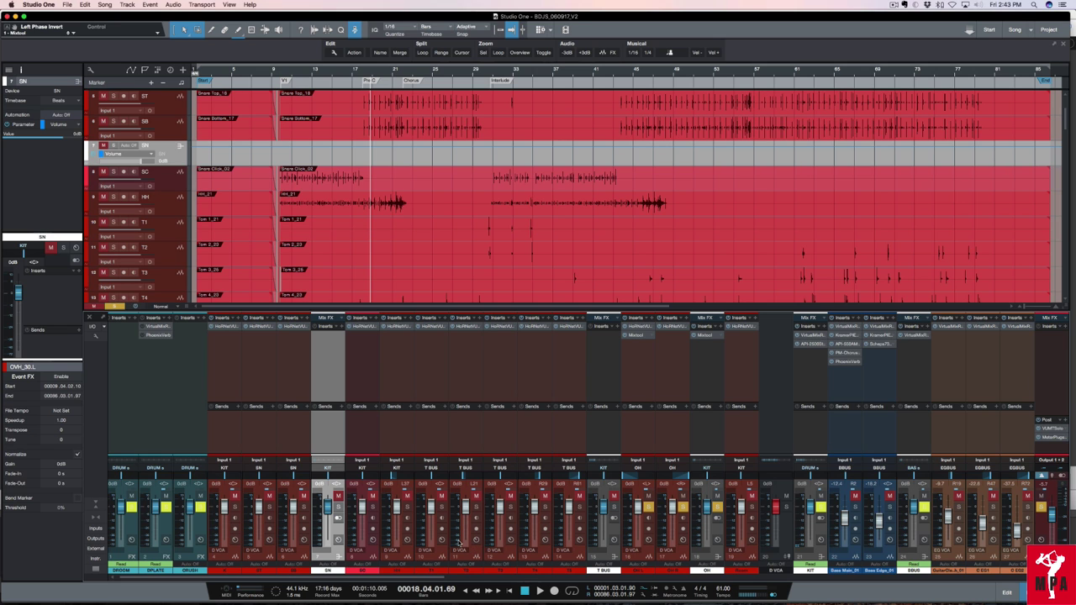
scroll(494, 70, "up", 5)
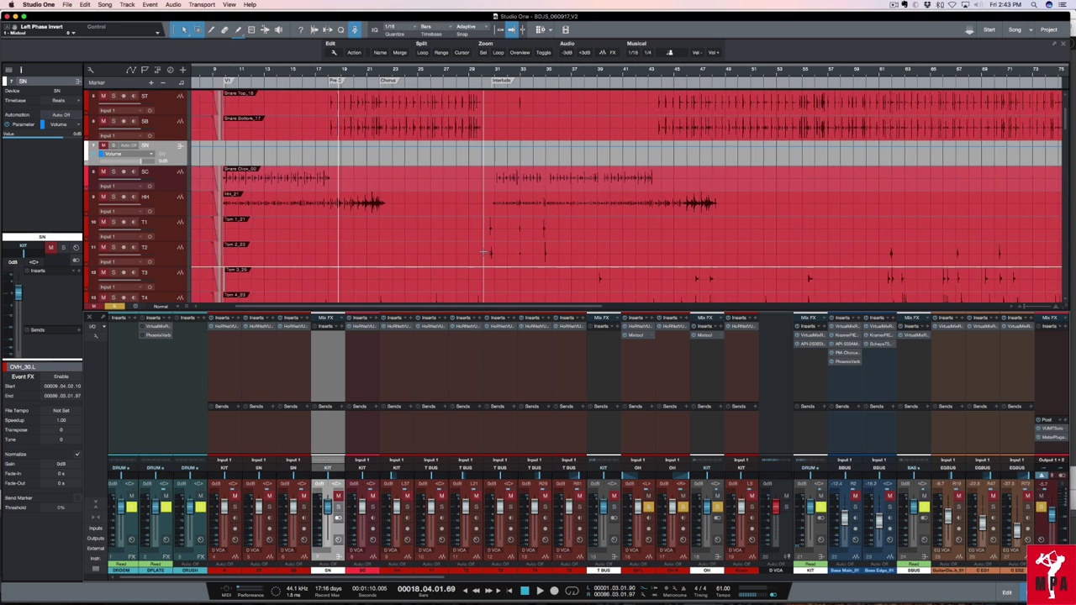
left_click(494, 69)
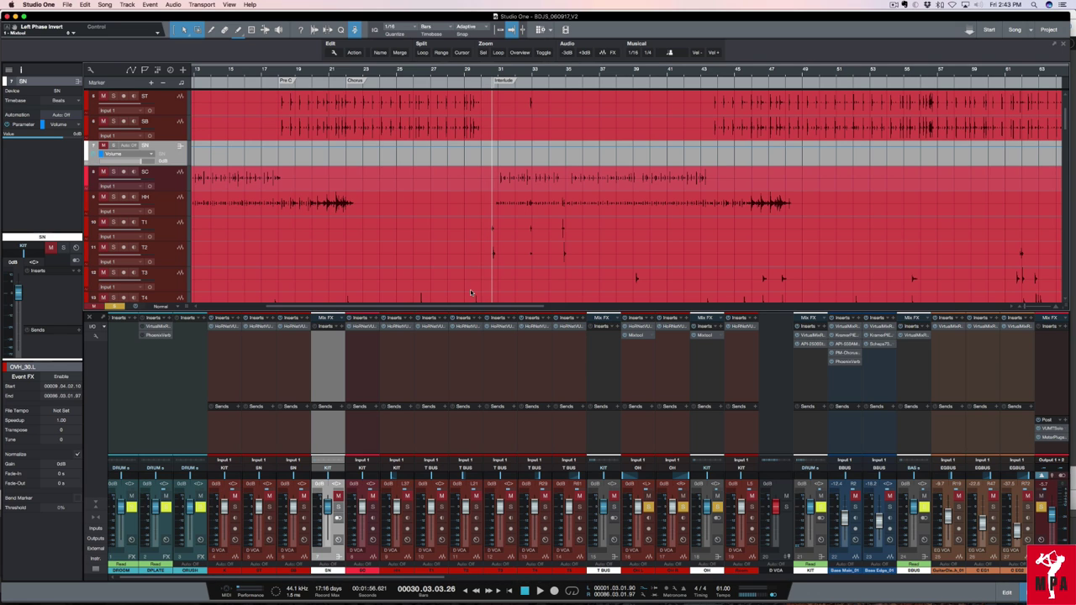
left_click(485, 68)
key("space")
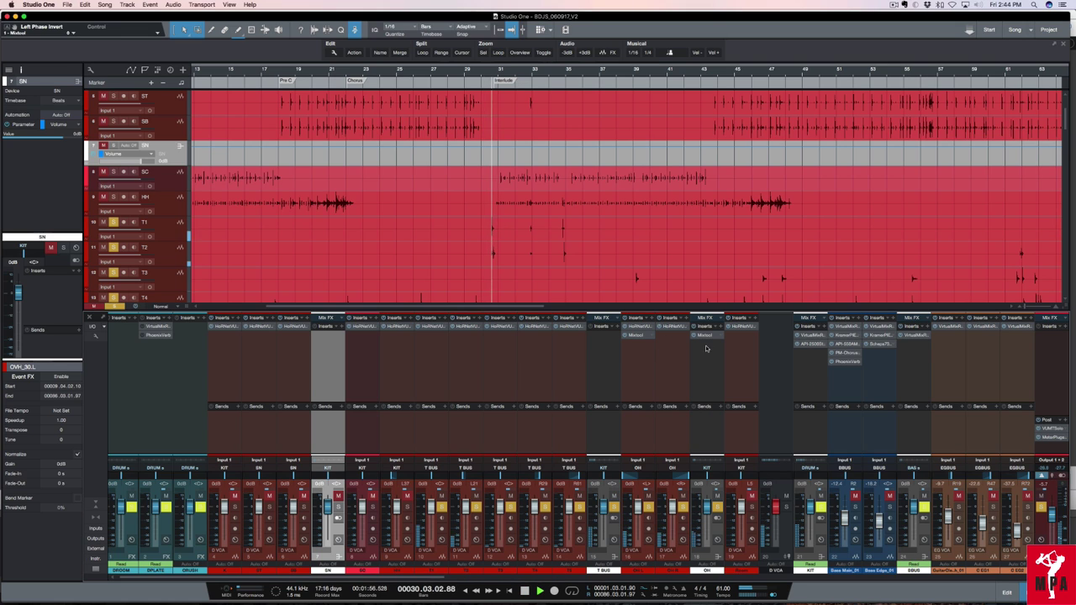
In the overhead Mixtool, enable Invert Left and switch Invert Right on then off.
left_click(697, 334)
left_click(455, 392)
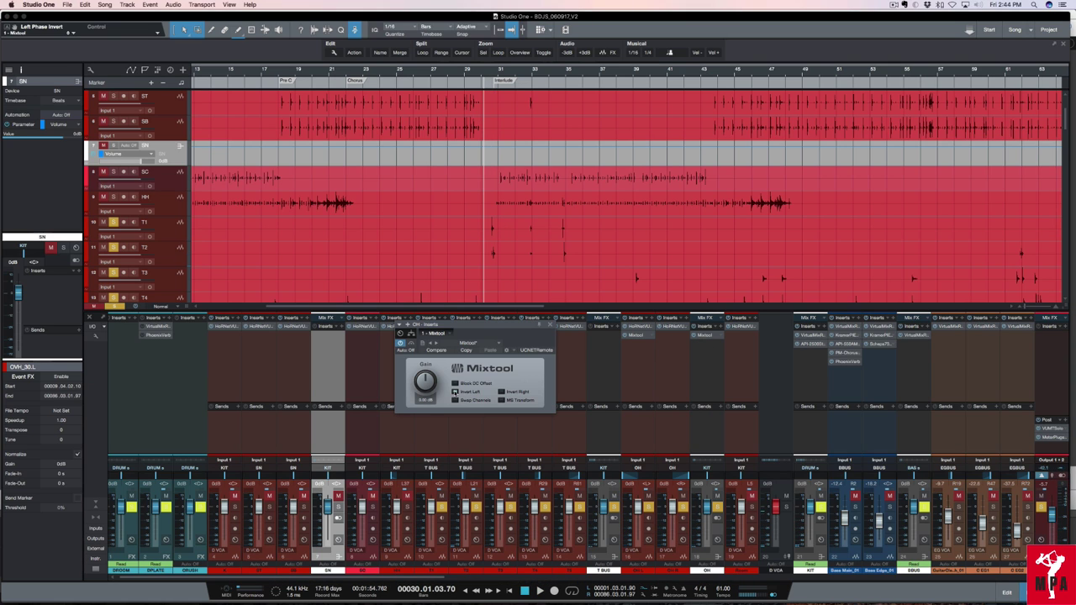
left_click(502, 392)
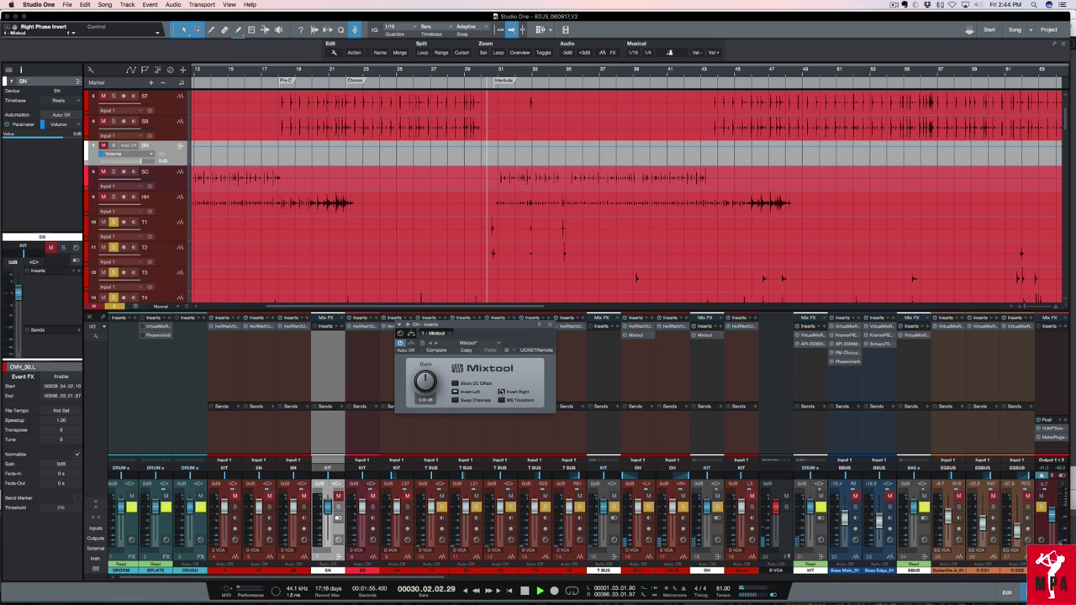
left_click(500, 391)
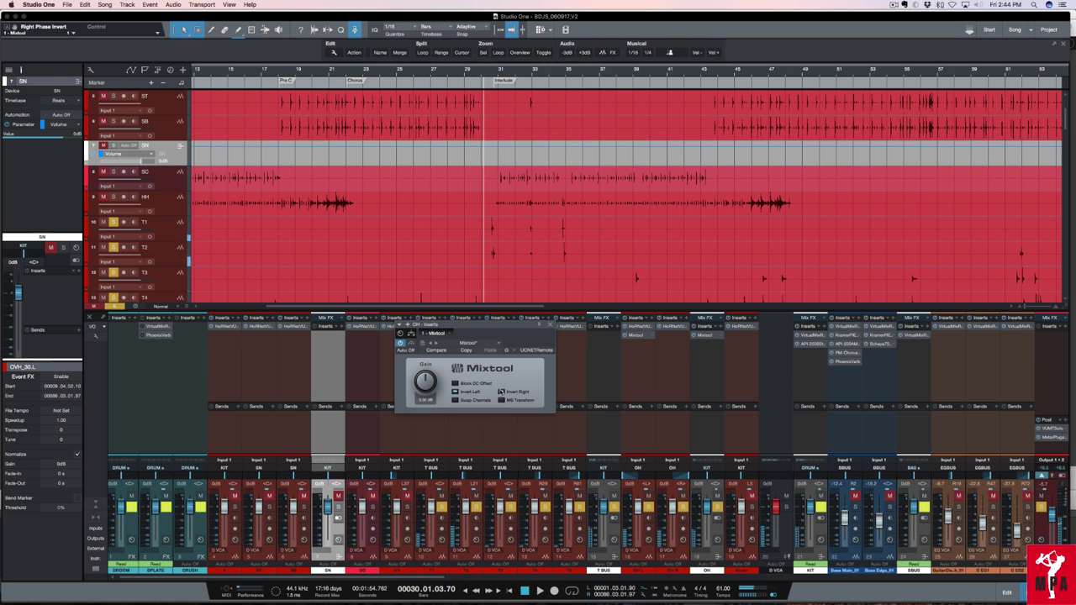
Close the overhead Mixtool window and select the Room track's mixer channel.
left_click(551, 324)
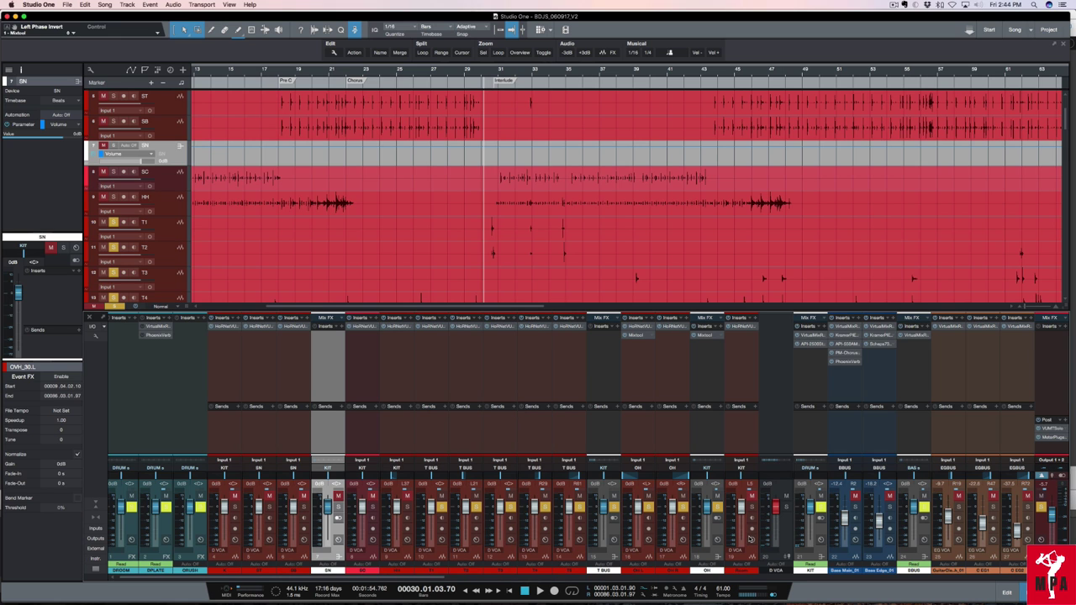
left_click(749, 551)
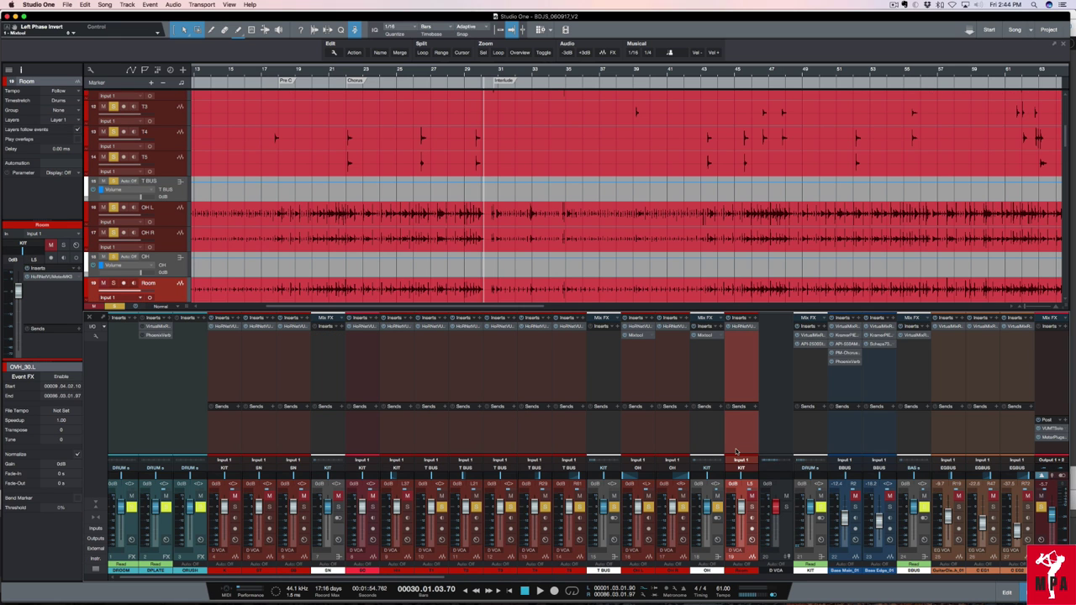